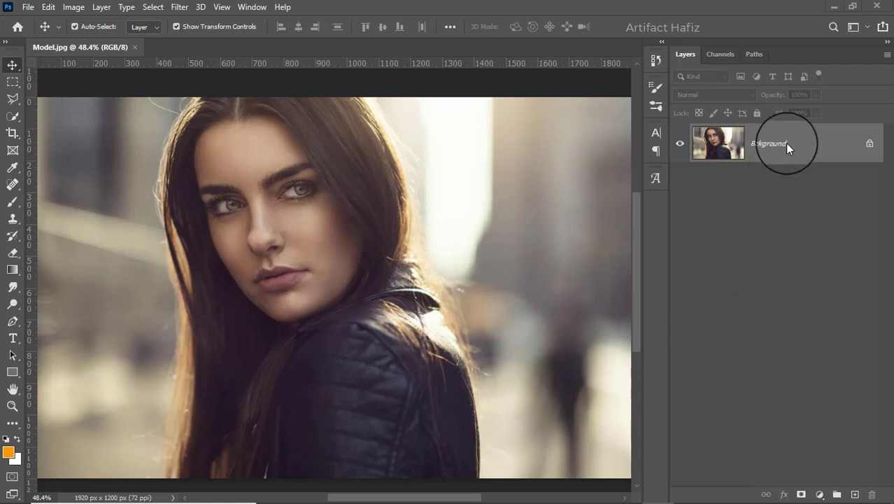
# - Select the Background layer and duplicate it into a Background copy layer
pyautogui.click(787, 144)
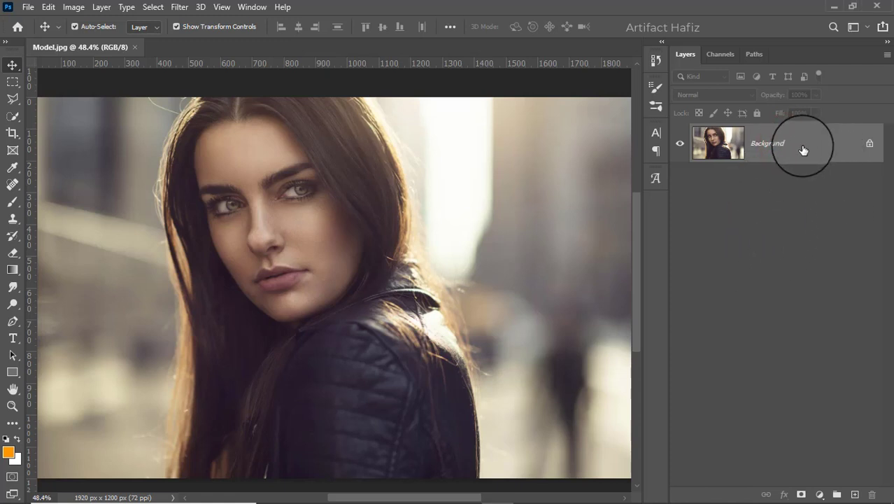
pyautogui.moveTo(802, 145); pyautogui.dragTo(855, 495)
# - Convert the Background copy for Smart Filters and start the Camera Raw Filter
pyautogui.click(180, 7)
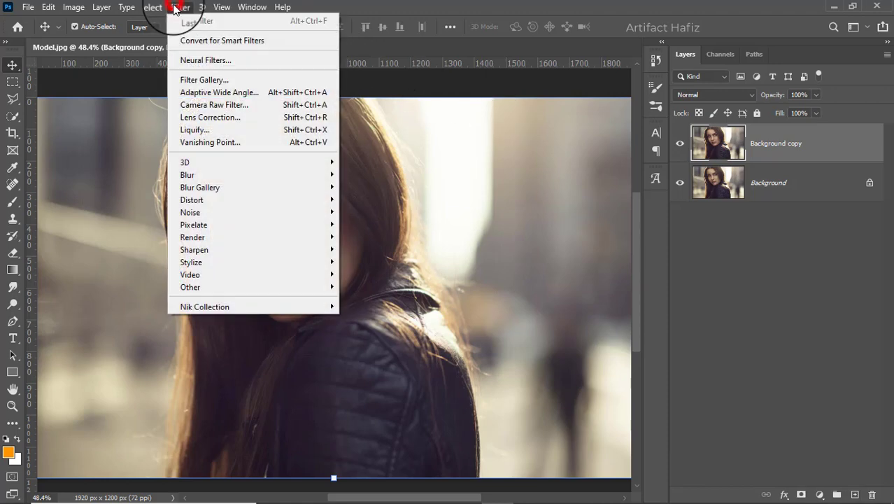
pyautogui.click(186, 37)
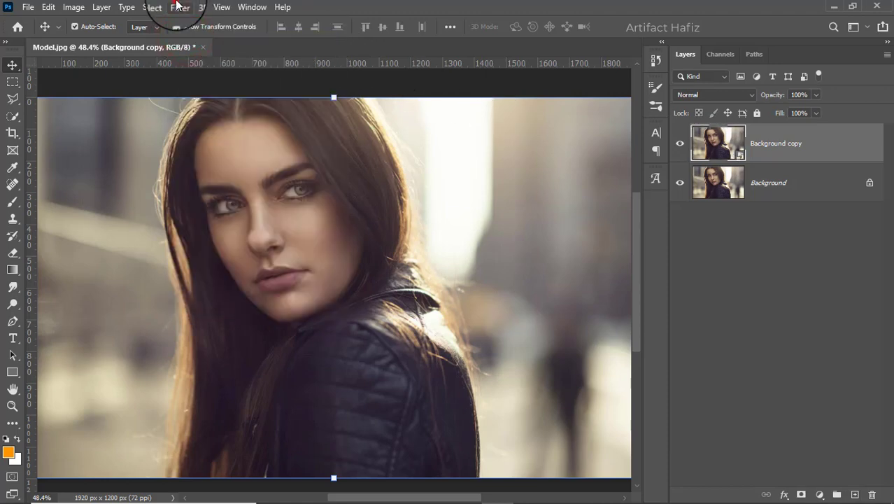
pyautogui.click(178, 7)
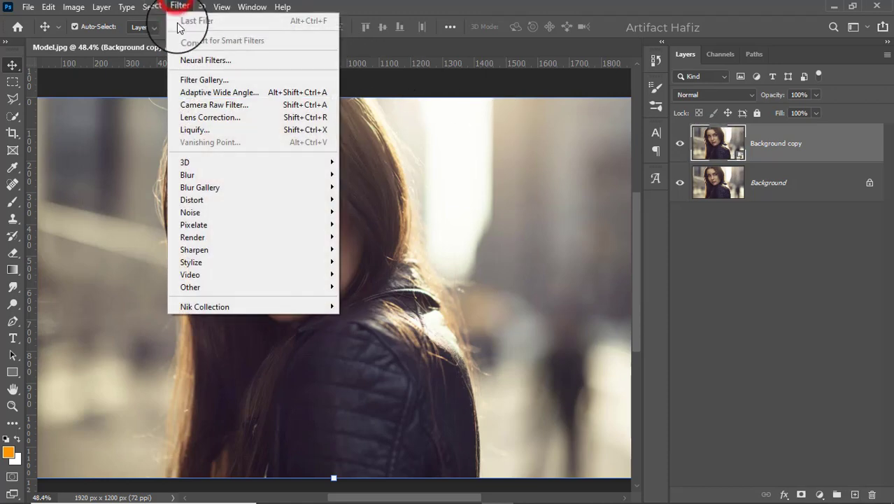
pyautogui.click(207, 109)
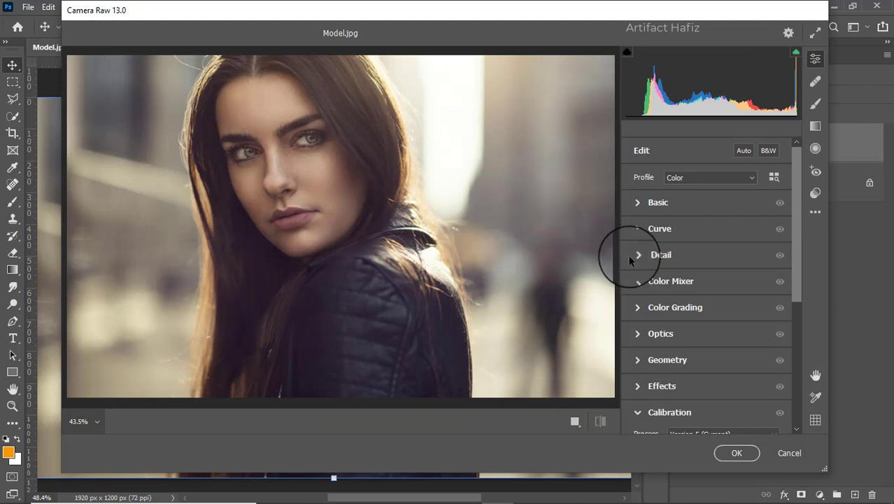
# - In Color Mixer Saturation, set Reds to +73 and Oranges to +25, then apply
pyautogui.click(639, 283)
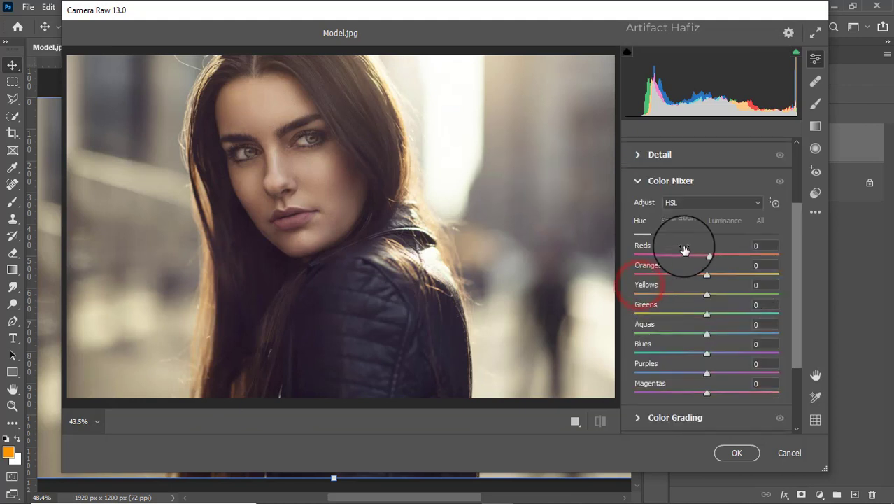
pyautogui.click(673, 221)
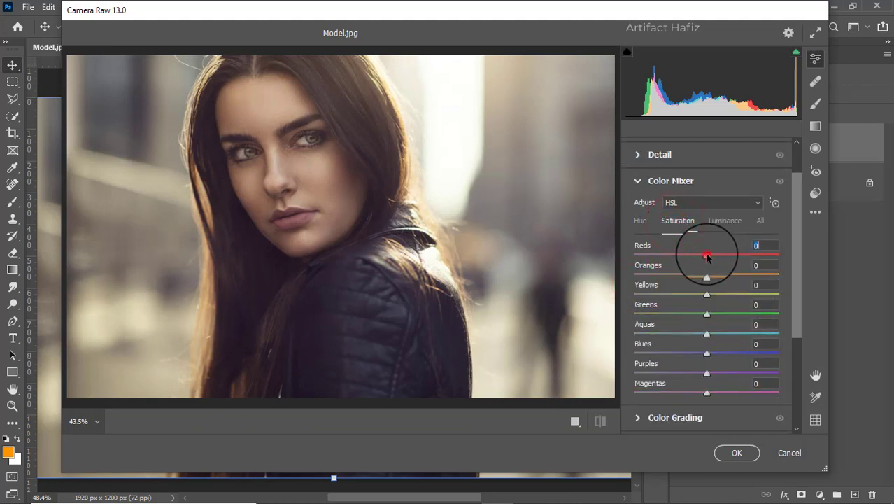
pyautogui.moveTo(707, 257); pyautogui.dragTo(754, 257)
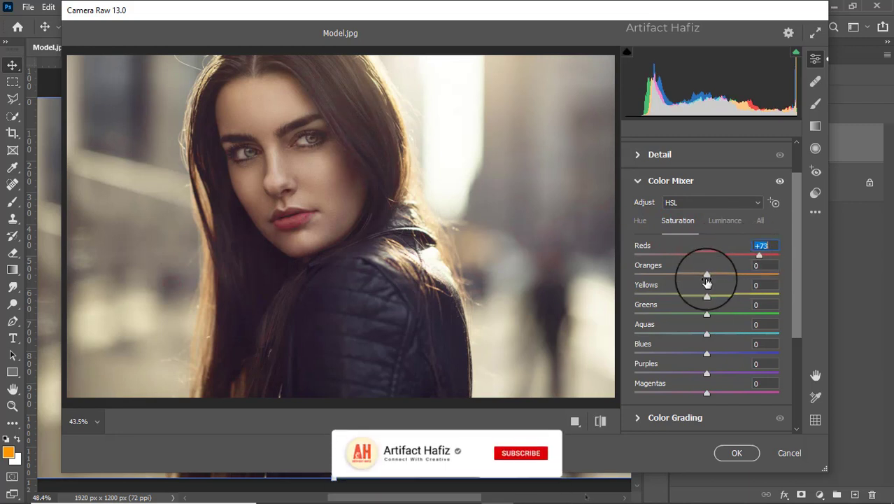
pyautogui.moveTo(707, 278)
pyautogui.mouseDown()
pyautogui.moveTo(748, 274)
pyautogui.moveTo(725, 278)
pyautogui.mouseUp()
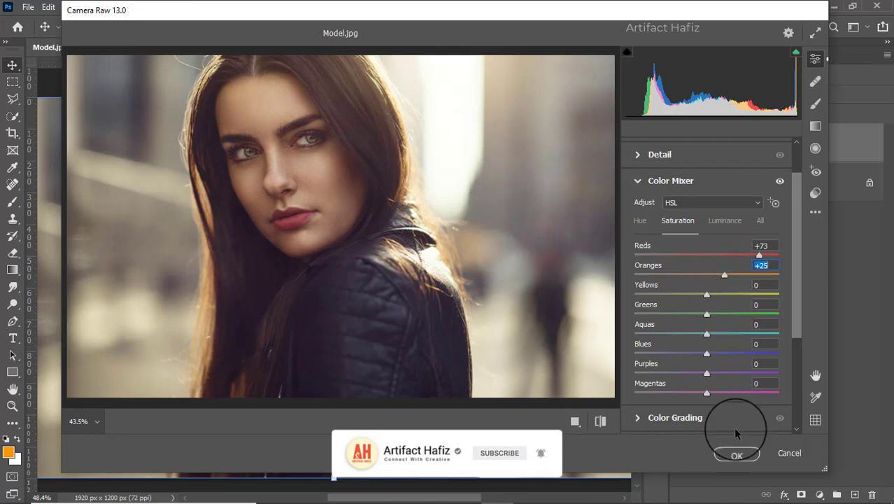
pyautogui.click(735, 451)
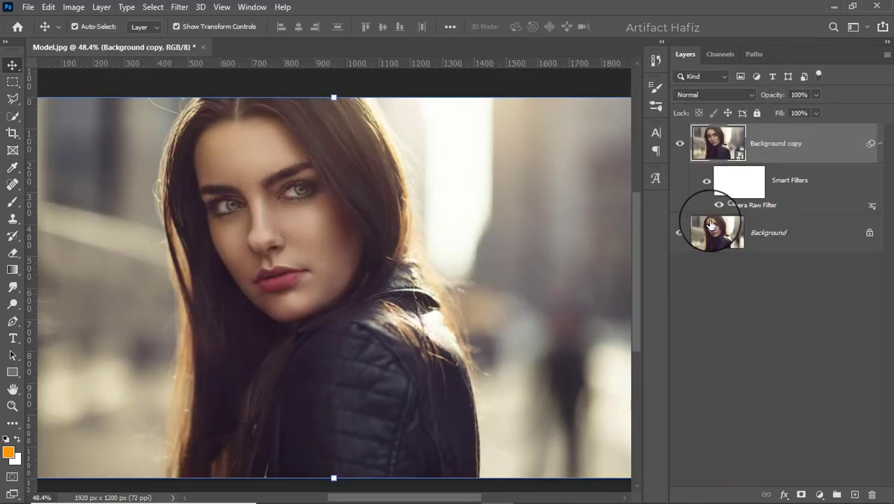
# - Invert the Camera Raw smart filter mask to black and pick a 100 px Soft Round brush
pyautogui.click(677, 146)
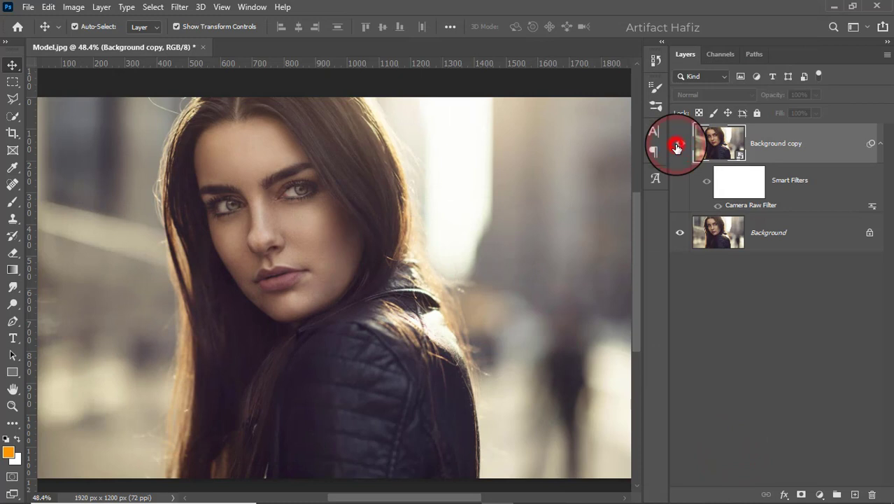
pyautogui.click(677, 145)
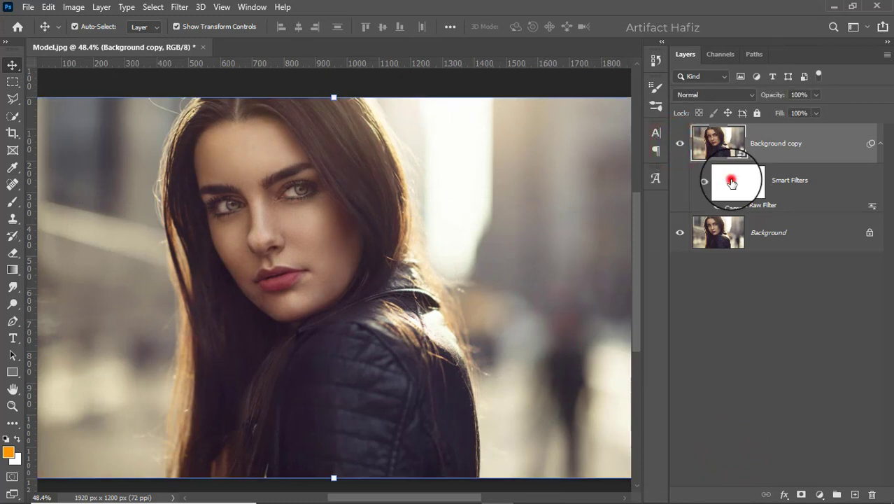
pyautogui.click(731, 182)
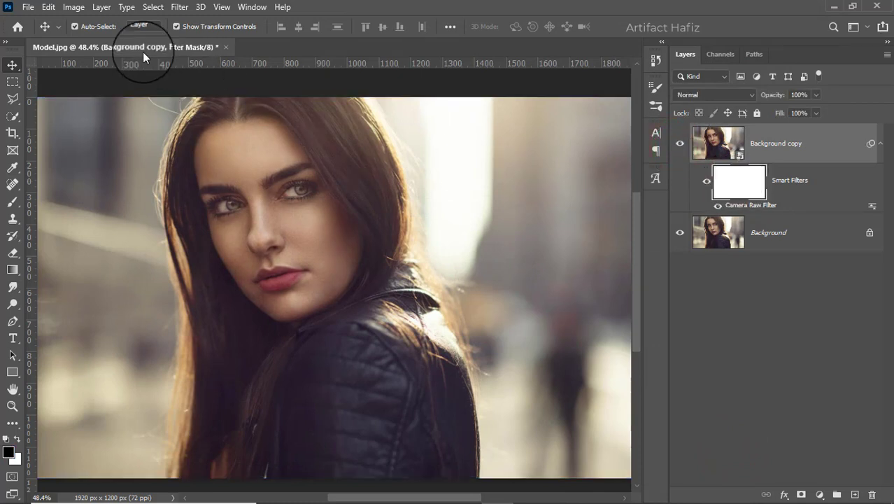
pyautogui.click(73, 8)
pyautogui.moveTo(126, 40)
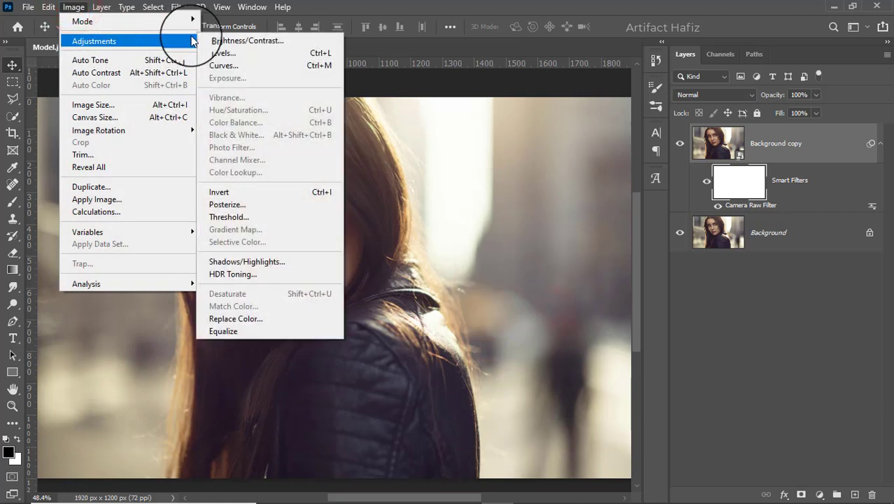
pyautogui.click(235, 189)
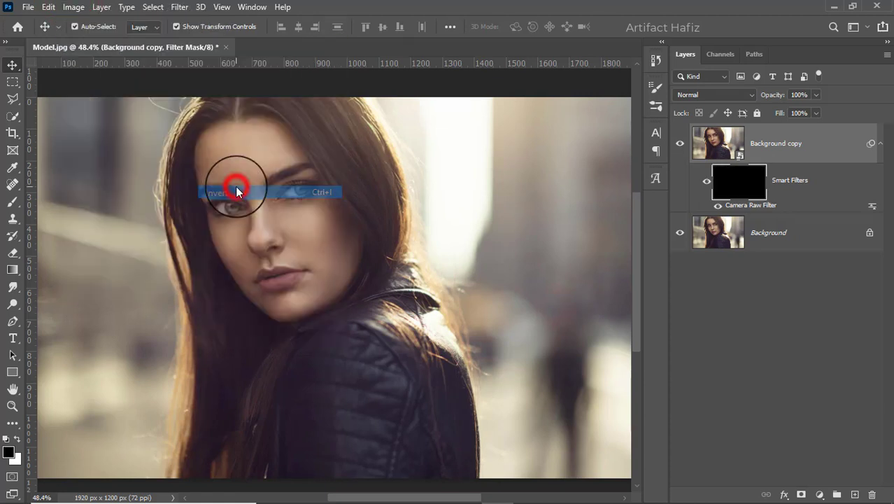
pyautogui.click(13, 202)
pyautogui.click(94, 27)
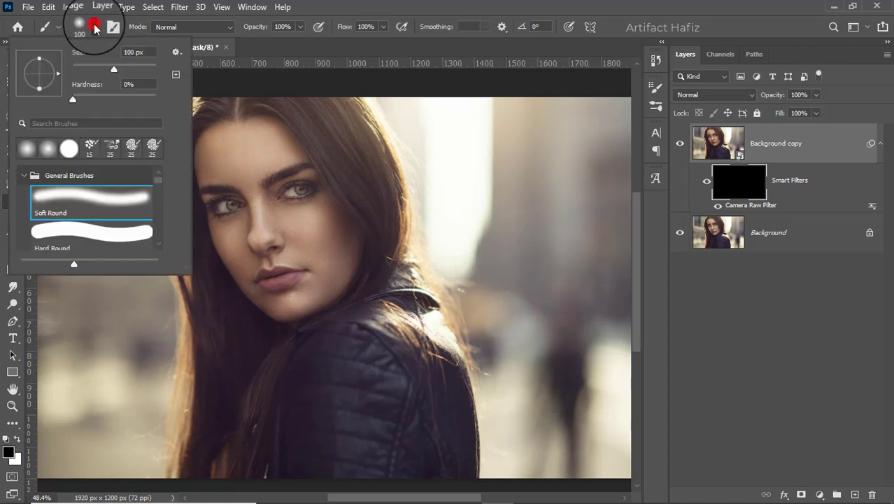
# - Set the brush to 100% opacity, white foreground colour and size 250
pyautogui.click(299, 27)
pyautogui.click(300, 41)
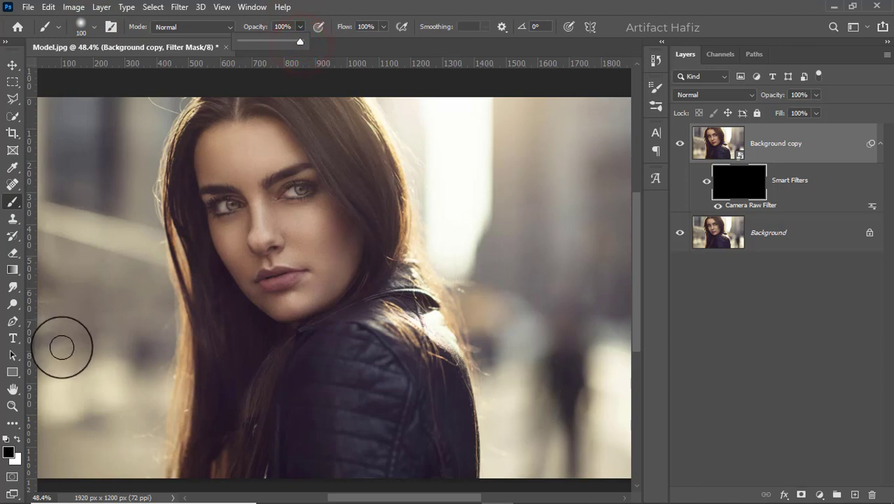
pyautogui.click(17, 439)
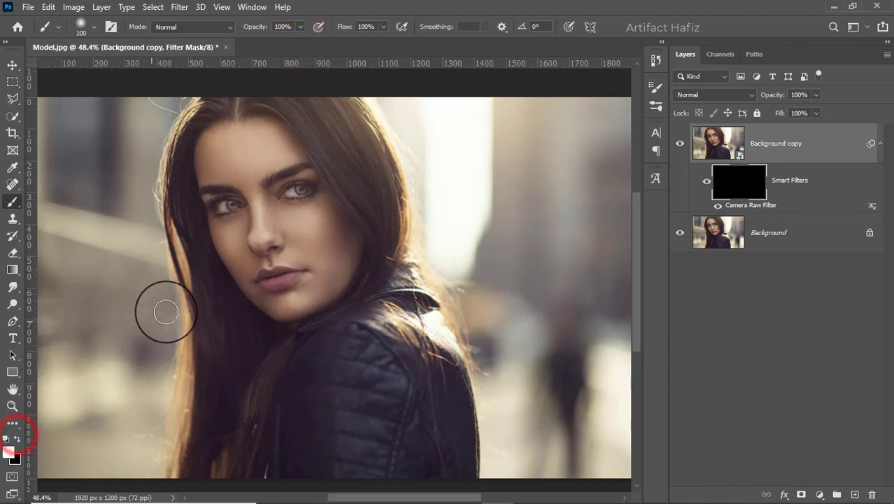
pyautogui.press(']')
pyautogui.press(']')
pyautogui.press(']')
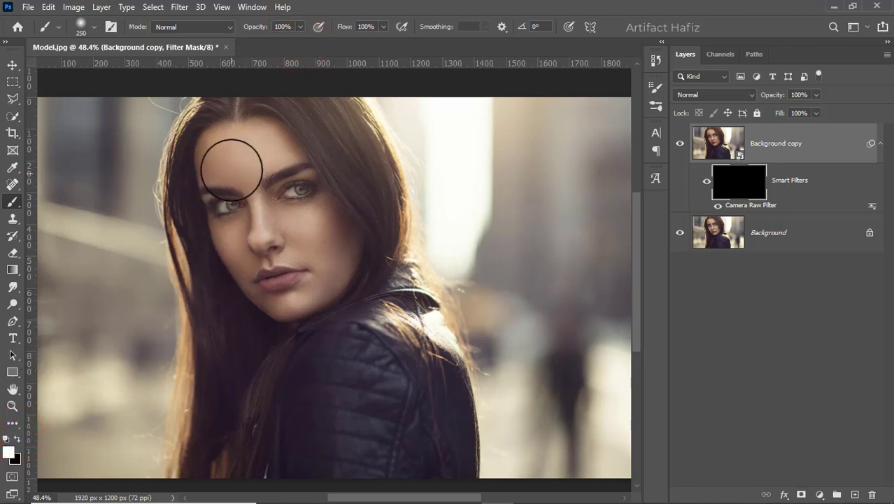
# - Paint white on the filter mask over the face, hairline, chin, neck and collar
pyautogui.click(217, 150)
pyautogui.moveTo(216, 150)
pyautogui.mouseDown()
pyautogui.moveTo(239, 215)
pyautogui.moveTo(250, 143)
pyautogui.moveTo(319, 260)
pyautogui.moveTo(319, 195)
pyautogui.mouseUp()
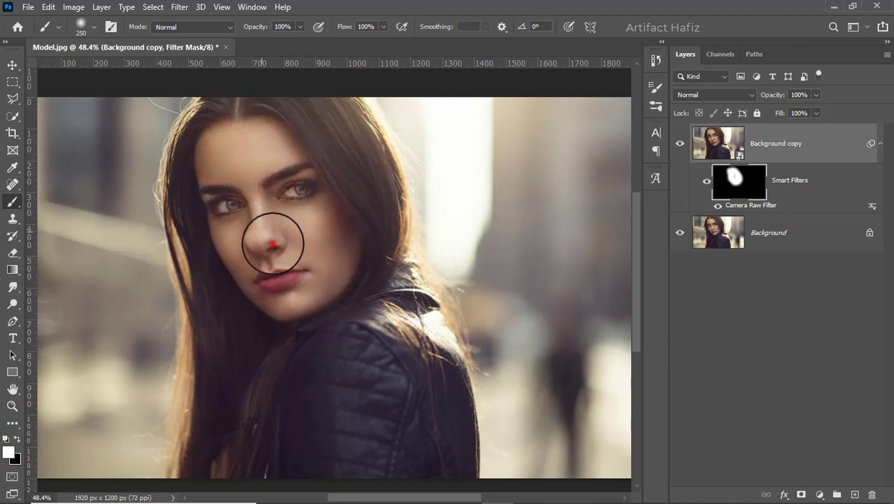
pyautogui.moveTo(272, 243)
pyautogui.mouseDown()
pyautogui.moveTo(326, 284)
pyautogui.moveTo(259, 250)
pyautogui.mouseUp()
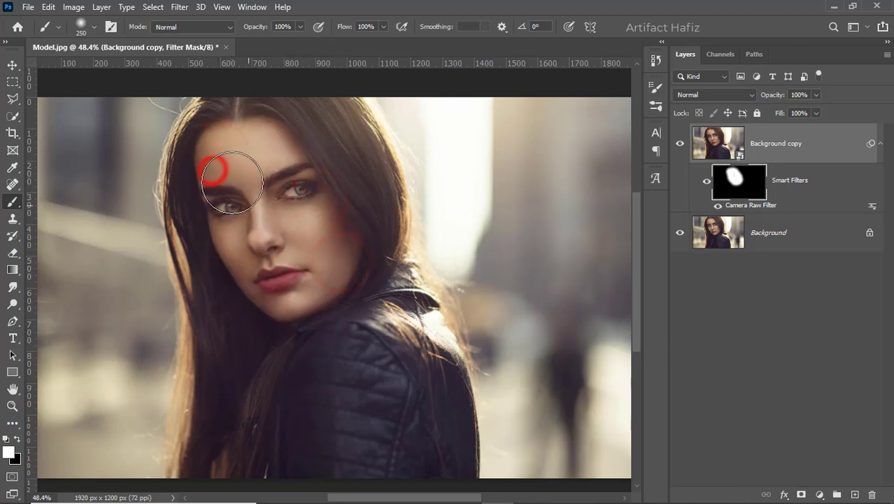
pyautogui.moveTo(216, 169); pyautogui.dragTo(226, 219)
pyautogui.moveTo(269, 177); pyautogui.dragTo(319, 184)
pyautogui.click(243, 116)
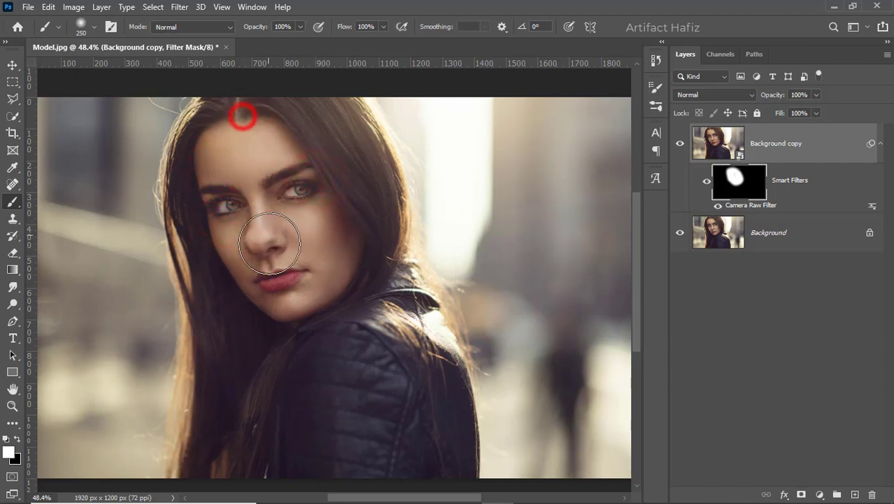
pyautogui.moveTo(319, 343); pyautogui.dragTo(394, 461)
pyautogui.click(364, 326)
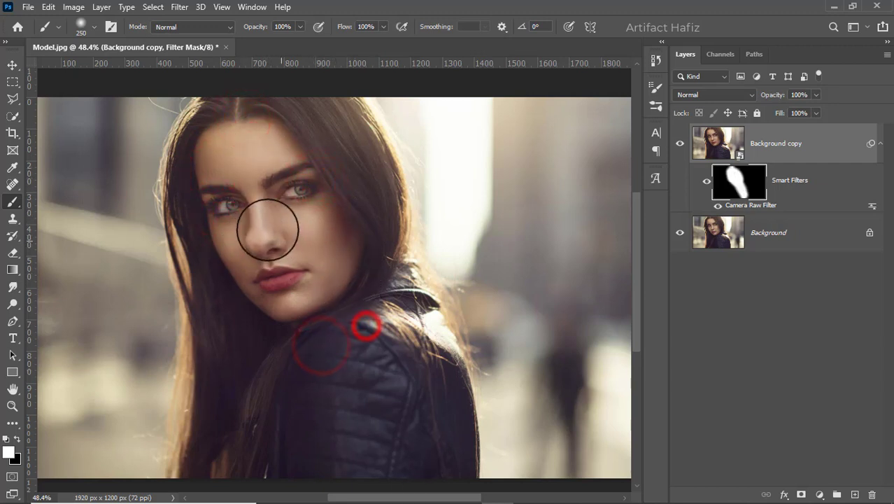
pyautogui.click(244, 251)
pyautogui.click(279, 124)
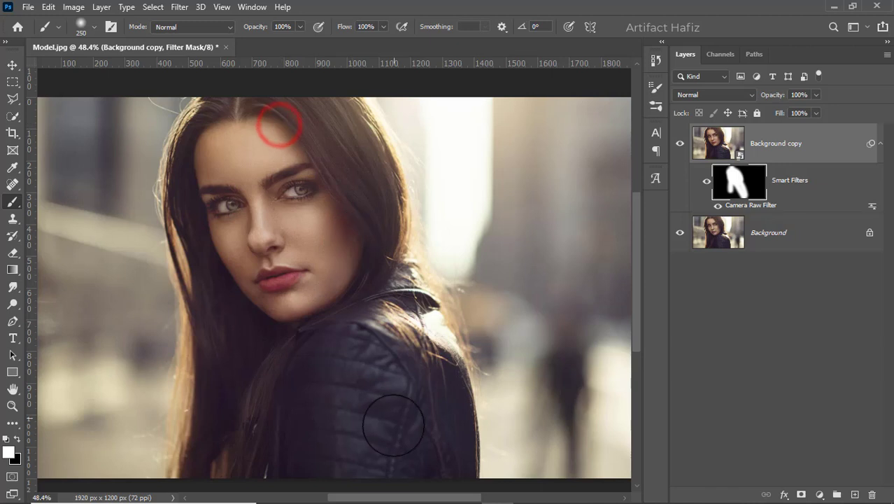
pyautogui.click(236, 301)
# - Toggle the Background copy's visibility to compare before and after
pyautogui.click(680, 145)
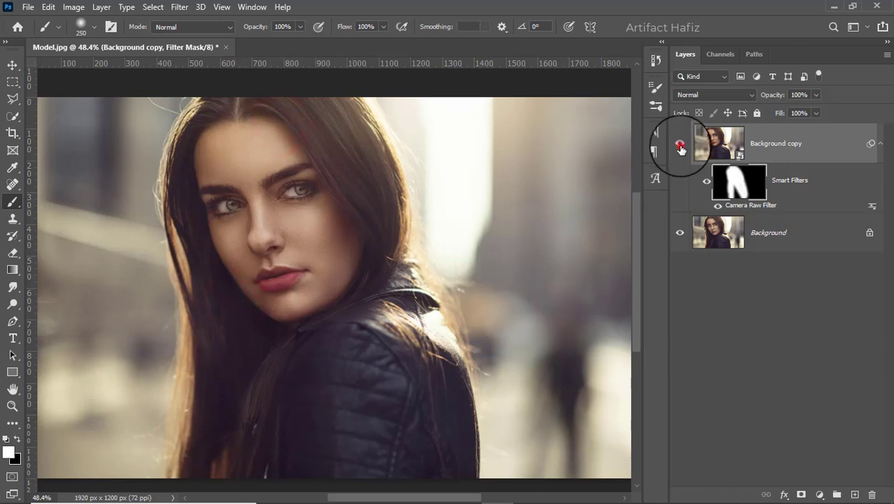
pyautogui.click(680, 146)
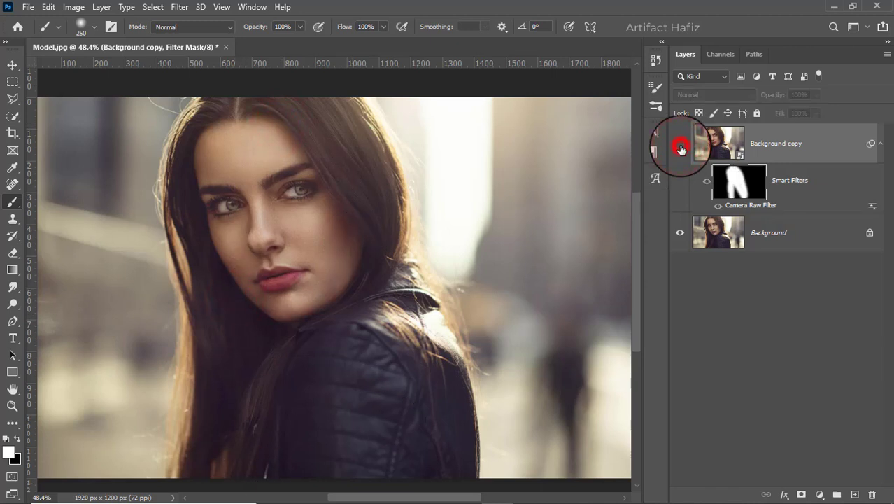
pyautogui.click(680, 147)
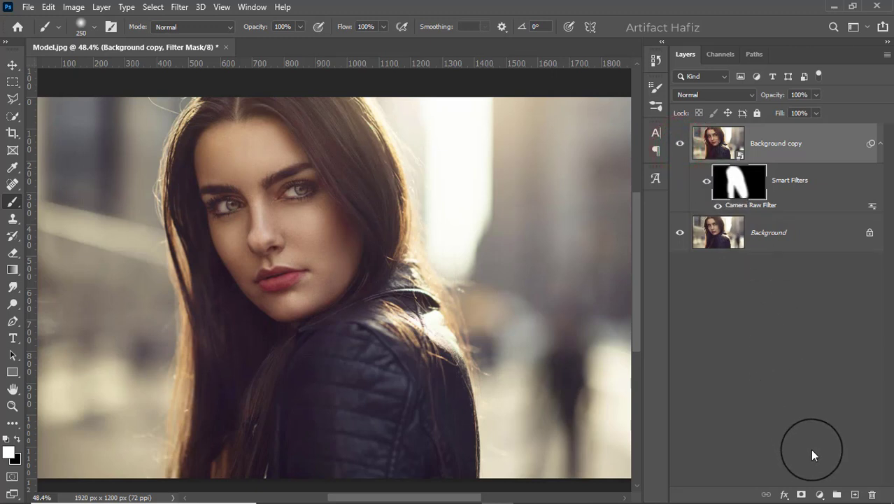
# - Add a Curves adjustment layer and lift a high RGB curve point to brighten highlights
pyautogui.click(819, 495)
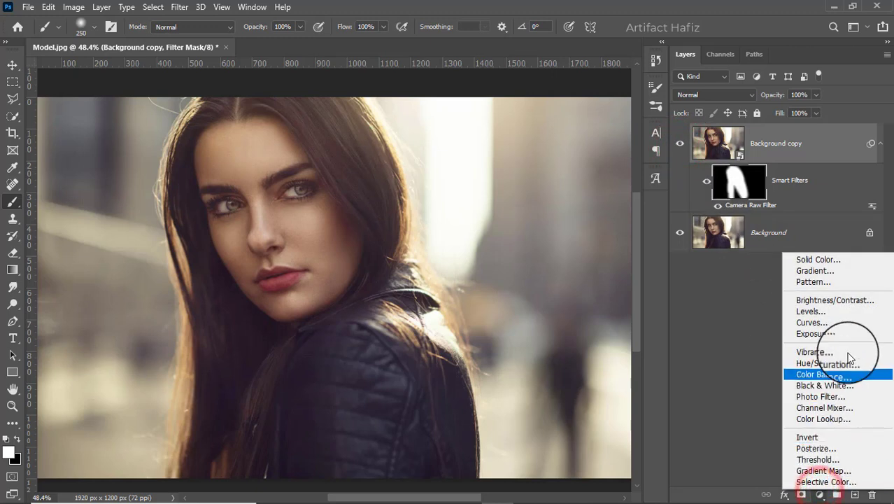
pyautogui.click(845, 321)
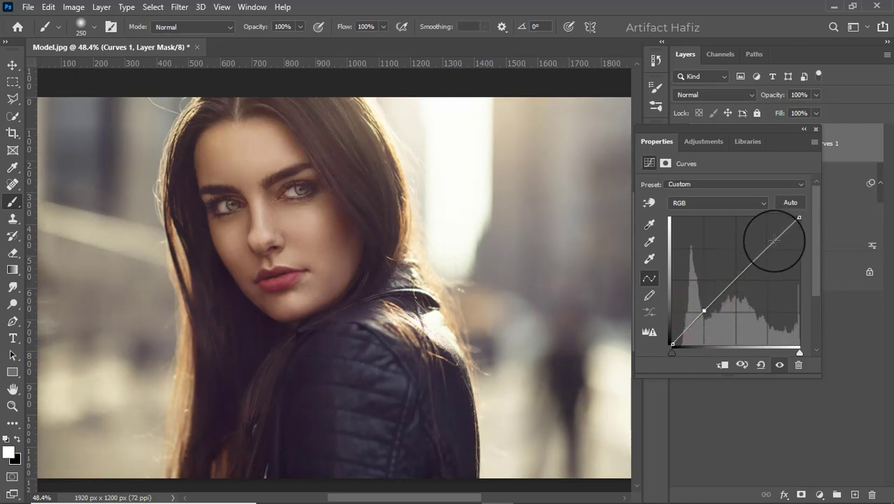
pyautogui.moveTo(774, 244); pyautogui.dragTo(771, 234)
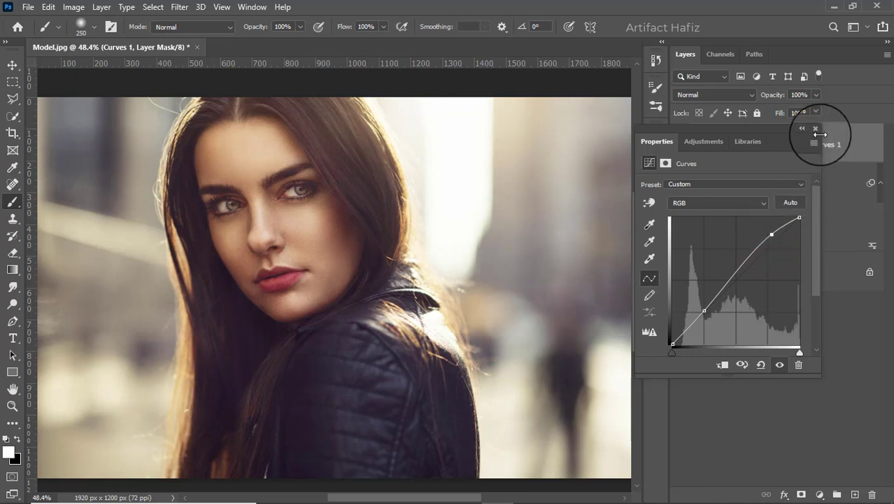
pyautogui.click(816, 129)
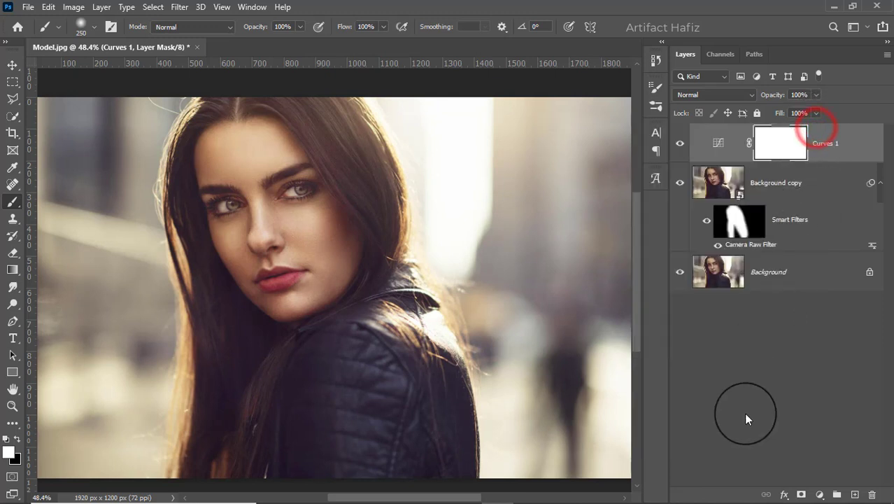
pyautogui.click(820, 494)
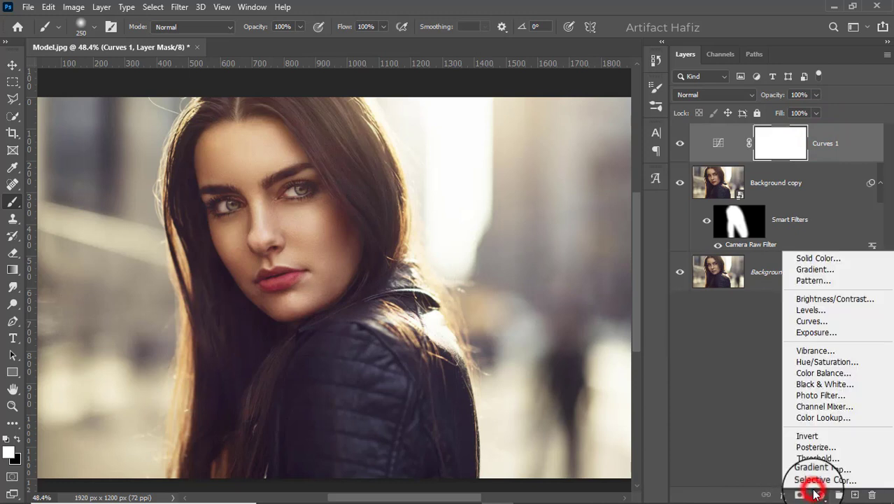
# - Add a Brightness/Contrast layer with Contrast raised slightly to about 7
pyautogui.click(828, 305)
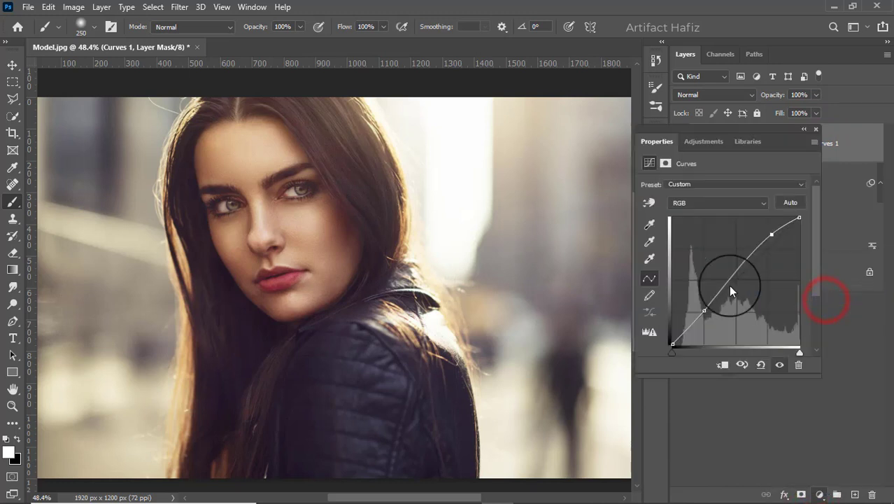
pyautogui.moveTo(723, 243)
pyautogui.mouseDown()
pyautogui.moveTo(738, 246)
pyautogui.moveTo(724, 259)
pyautogui.mouseUp()
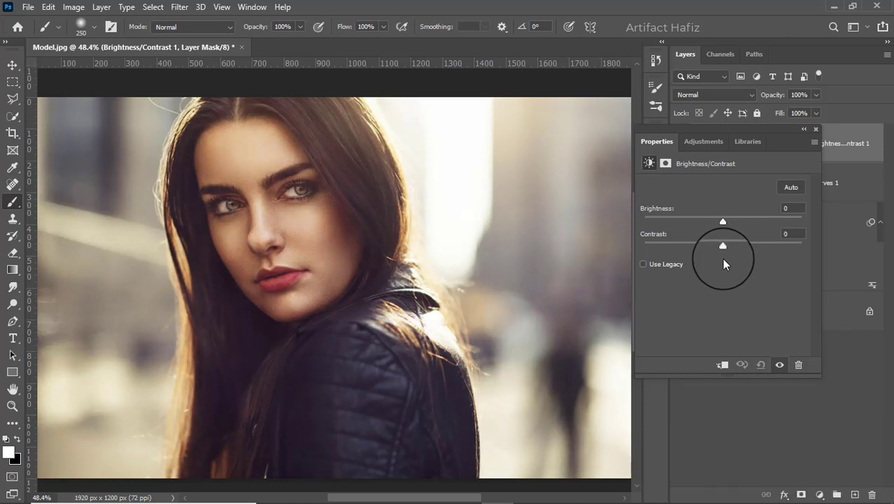
pyautogui.moveTo(723, 246)
pyautogui.mouseDown()
pyautogui.moveTo(734, 246)
pyautogui.moveTo(727, 249)
pyautogui.mouseUp()
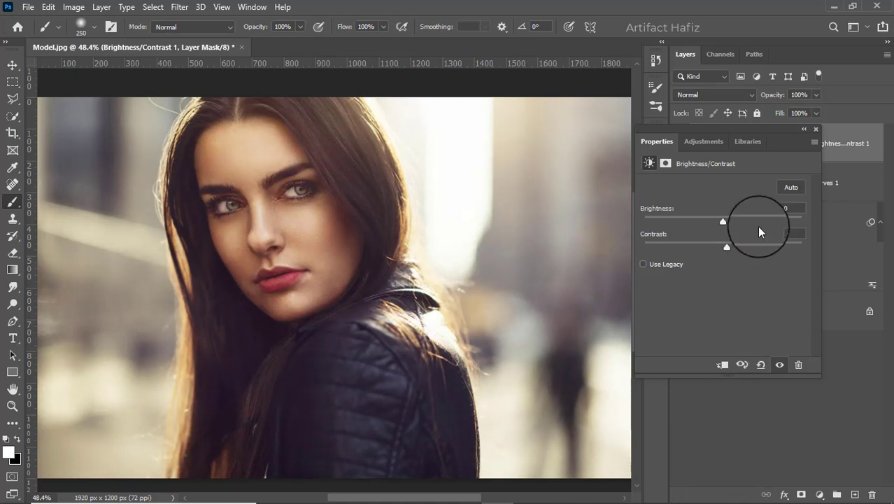
pyautogui.click(815, 130)
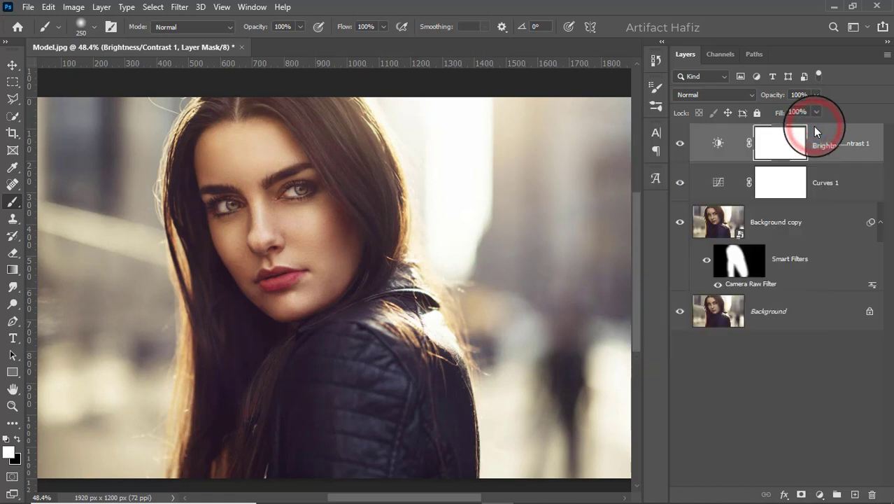
# - Add a Levels adjustment layer with the black input raised to 9
pyautogui.click(819, 495)
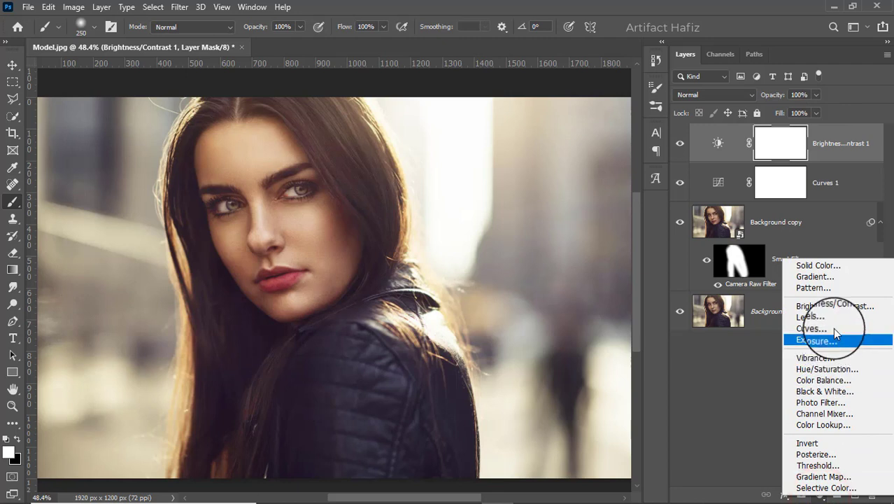
pyautogui.click(833, 315)
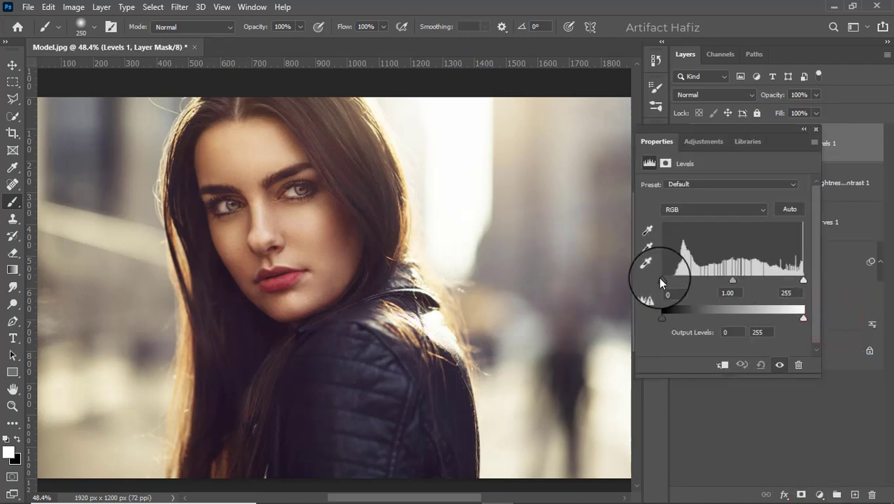
pyautogui.moveTo(662, 280); pyautogui.dragTo(668, 280)
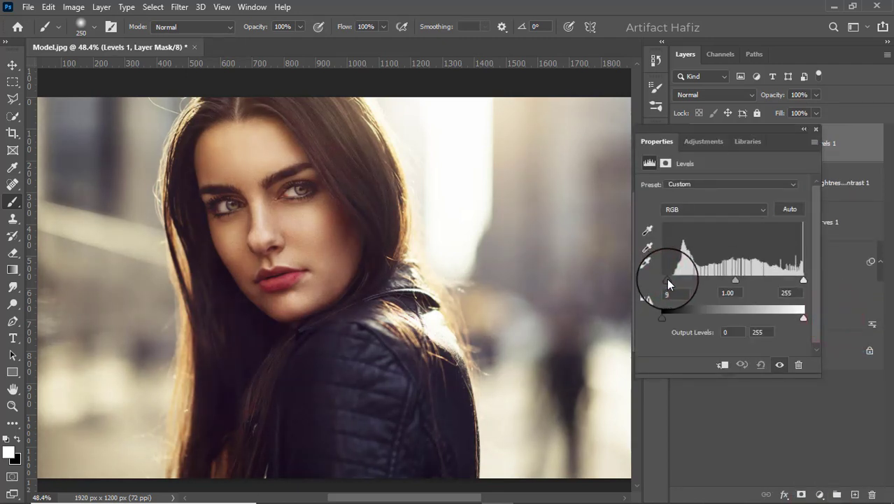
pyautogui.click(816, 132)
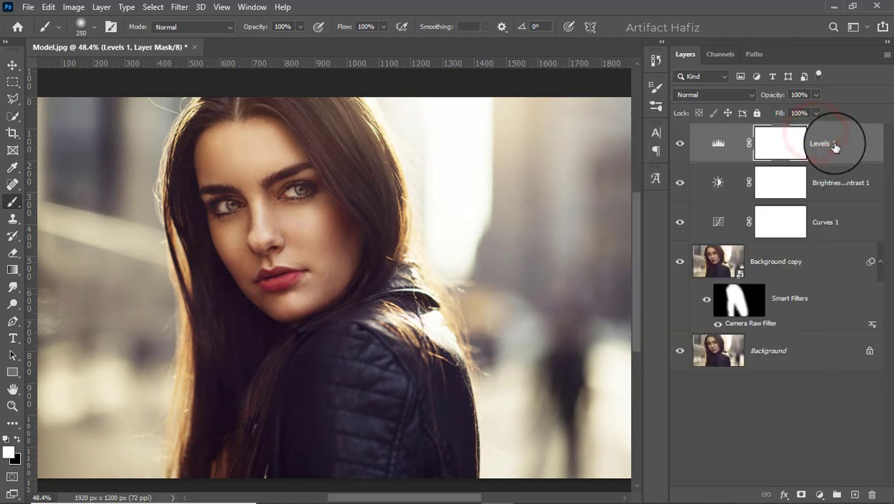
# - Merge all visible layers into Layer 1, convert it for Smart Filters, and launch Camera Raw
pyautogui.hotkey('ctrl', 'alt', 'shift', 'e')
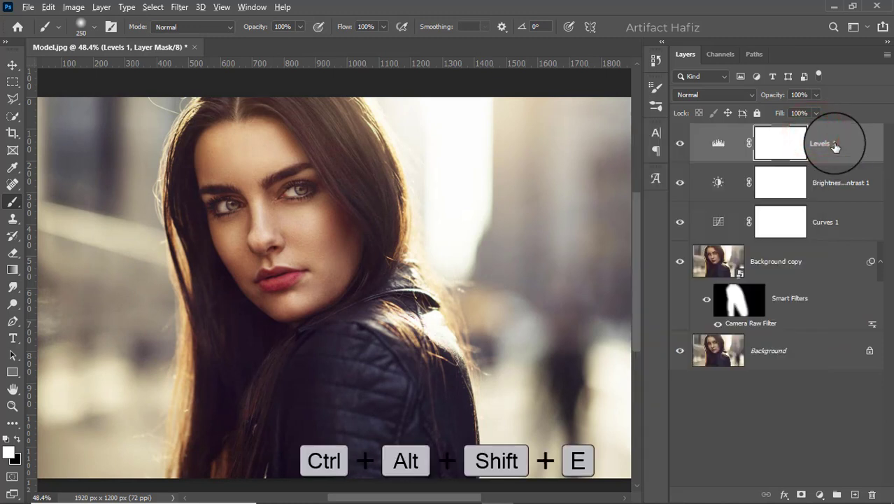
pyautogui.click(180, 7)
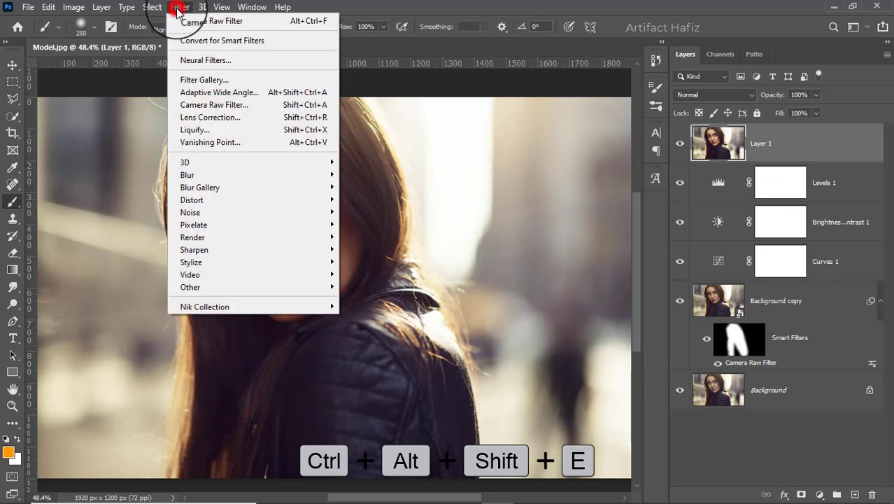
pyautogui.click(187, 37)
pyautogui.click(175, 6)
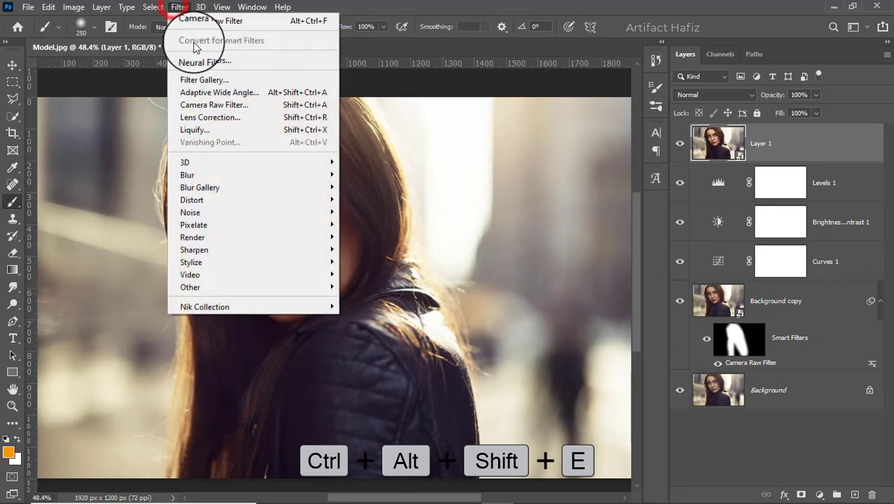
pyautogui.click(210, 104)
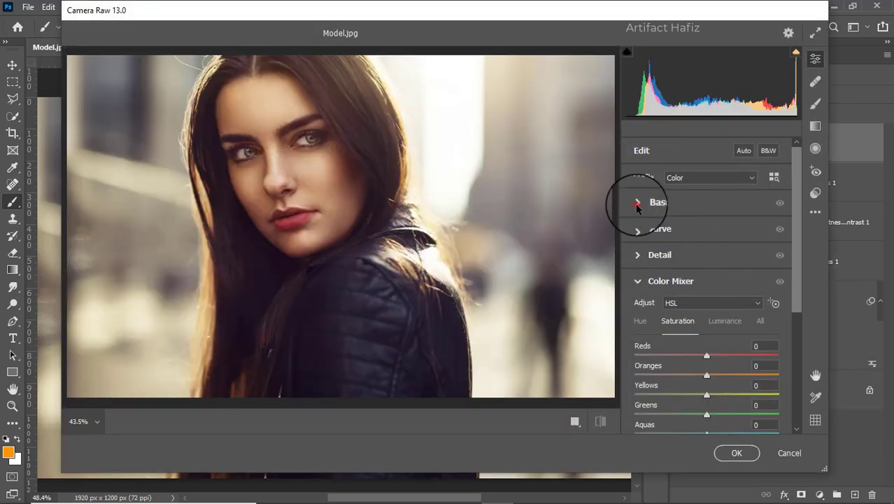
# - In the Basic panel, set Highlights -100, Whites +58, Shadows +12 and Blacks -7
pyautogui.click(636, 203)
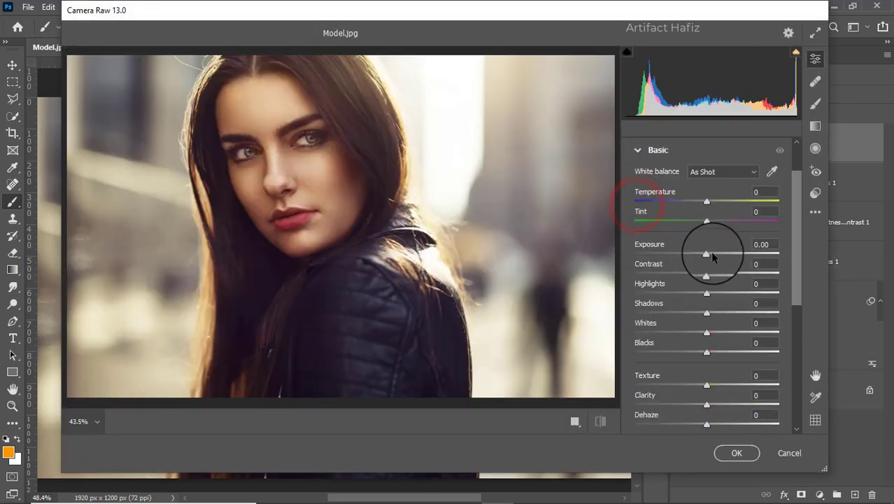
pyautogui.moveTo(706, 293); pyautogui.dragTo(604, 302)
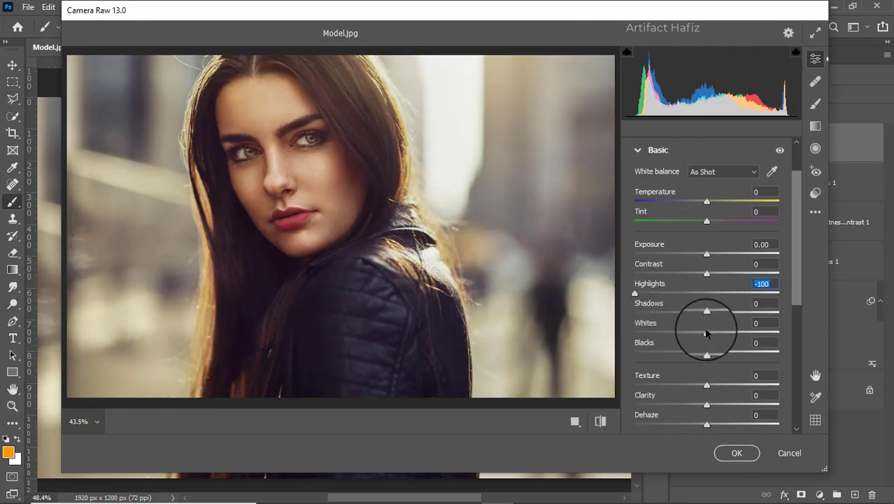
pyautogui.moveTo(705, 336)
pyautogui.mouseDown()
pyautogui.moveTo(755, 334)
pyautogui.moveTo(747, 339)
pyautogui.mouseUp()
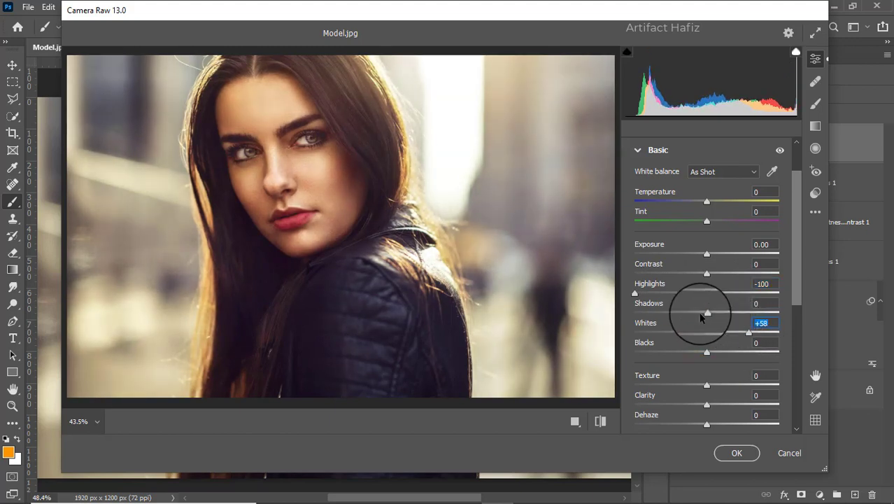
pyautogui.moveTo(708, 313)
pyautogui.mouseDown()
pyautogui.moveTo(735, 315)
pyautogui.moveTo(707, 315)
pyautogui.moveTo(715, 312)
pyautogui.mouseUp()
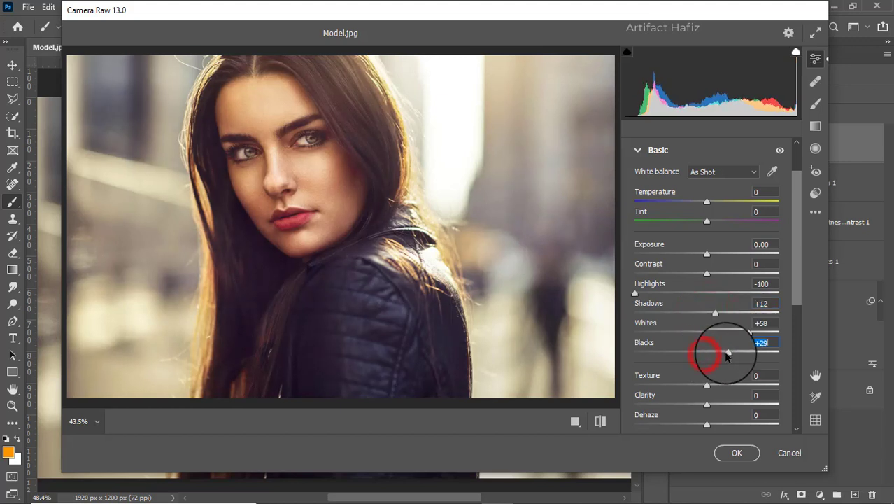
pyautogui.moveTo(707, 353)
pyautogui.mouseDown()
pyautogui.moveTo(685, 354)
pyautogui.moveTo(696, 357)
pyautogui.mouseUp()
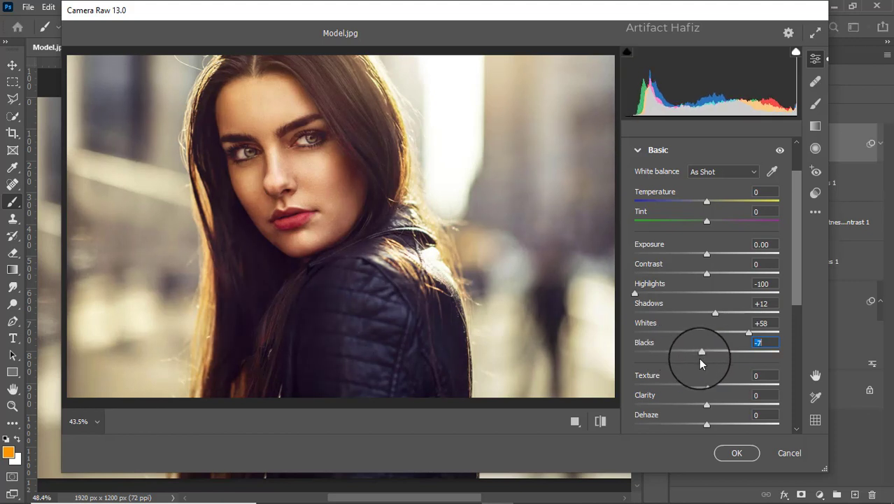
pyautogui.scroll(-1, 710, 362)
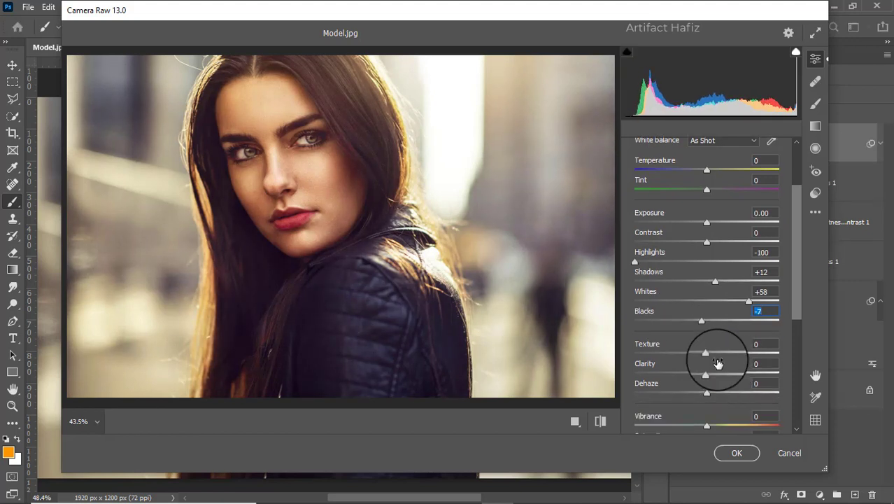
# - Set Texture to -15, Clarity to +9 and Dehaze to -1
pyautogui.moveTo(708, 354); pyautogui.dragTo(699, 357)
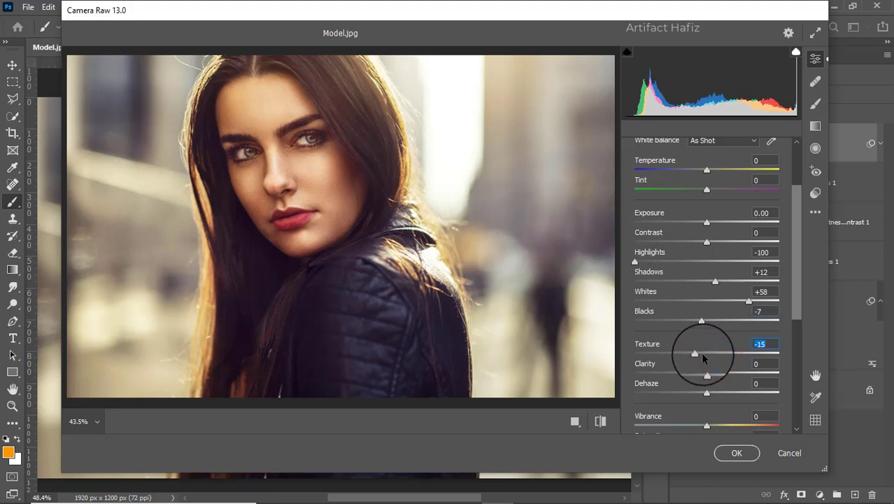
pyautogui.moveTo(705, 372); pyautogui.dragTo(714, 374)
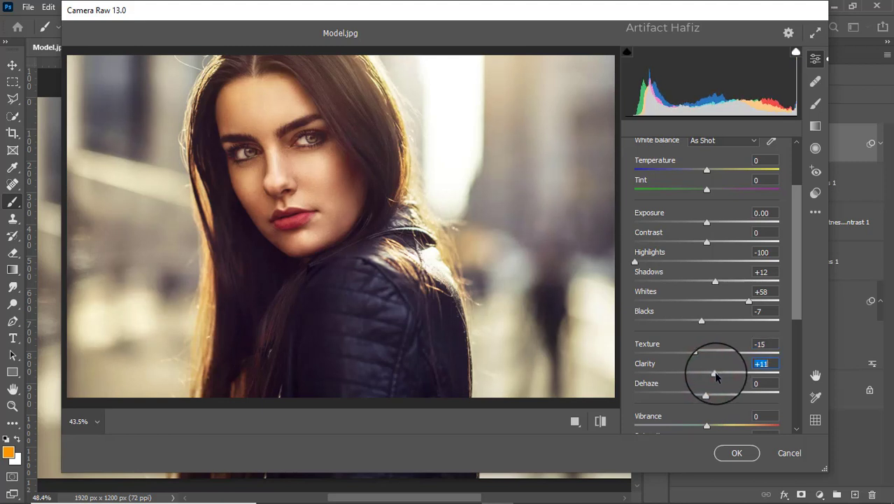
pyautogui.moveTo(711, 397); pyautogui.dragTo(709, 397)
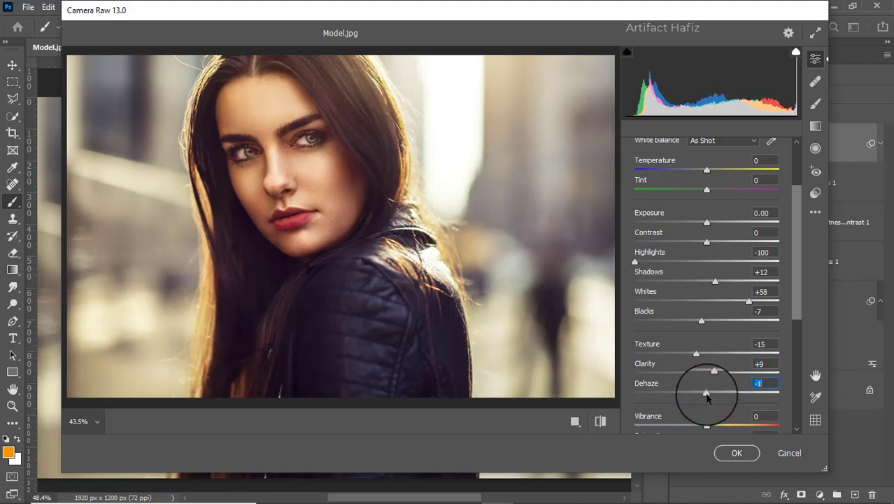
pyautogui.scroll(-3, 723, 343)
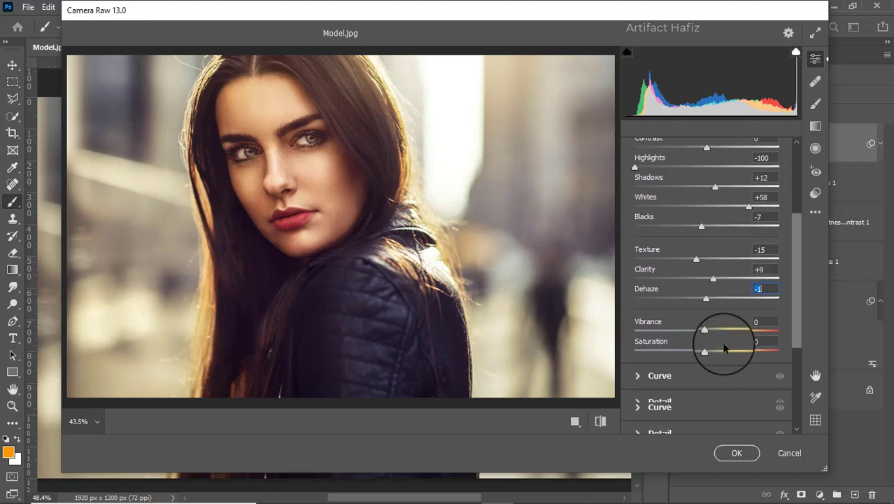
# - Raise the blue channel tone curve's black point to 5
pyautogui.click(637, 343)
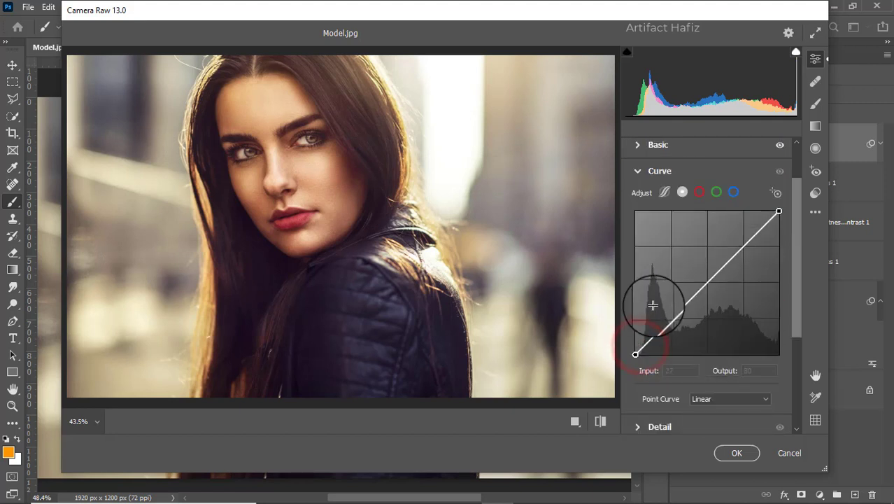
pyautogui.click(733, 192)
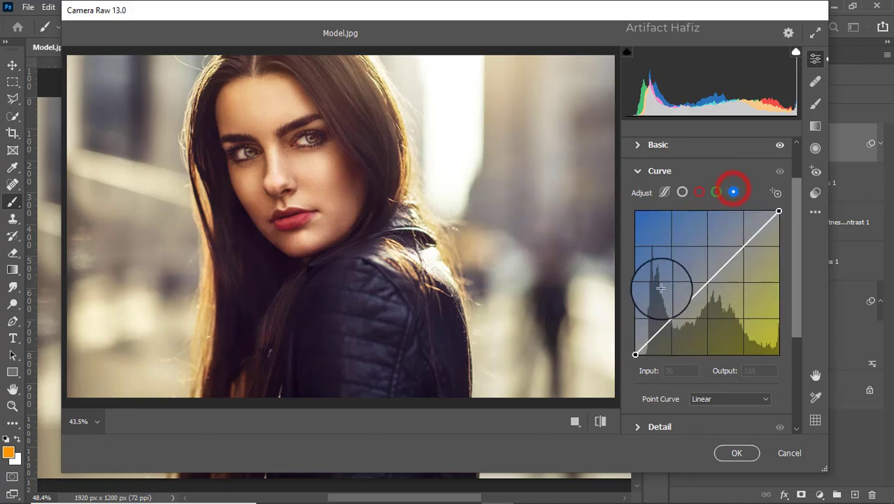
pyautogui.moveTo(634, 354); pyautogui.dragTo(627, 349)
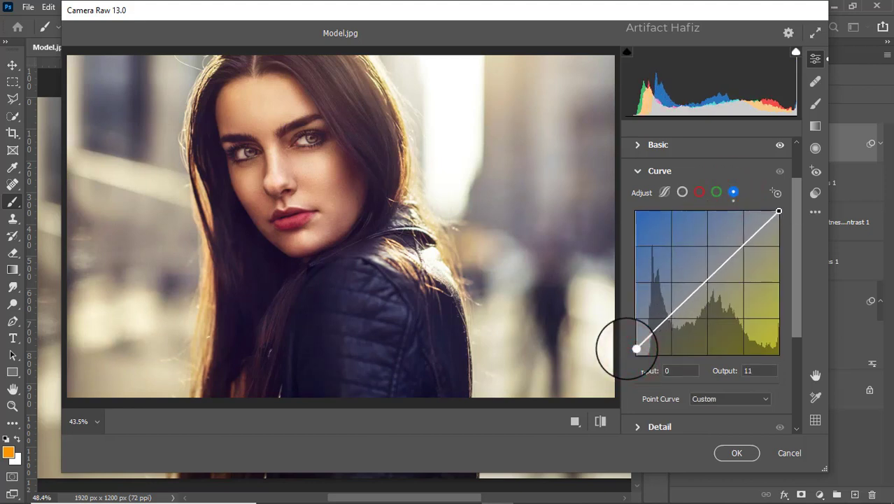
pyautogui.moveTo(627, 349); pyautogui.dragTo(635, 352)
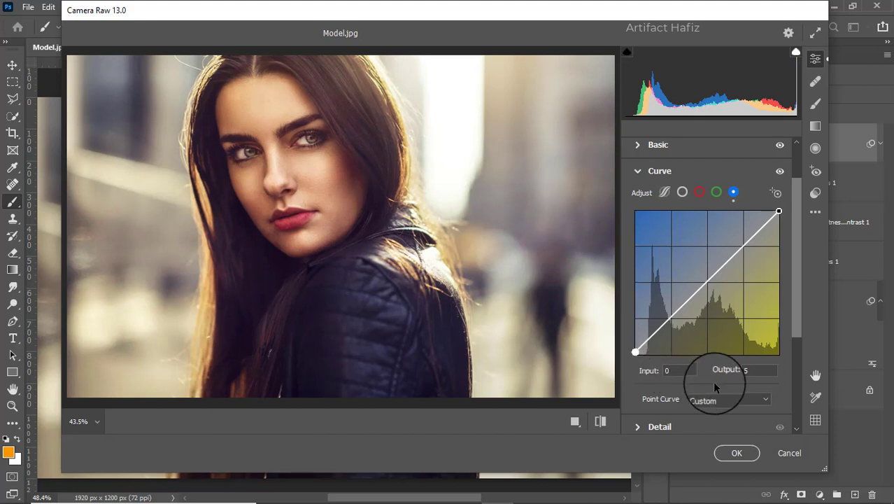
pyautogui.scroll(-1, 704, 378)
# - In Detail, set Sharpening 12, Noise Reduction 15 and Color Noise Reduction 8
pyautogui.click(642, 396)
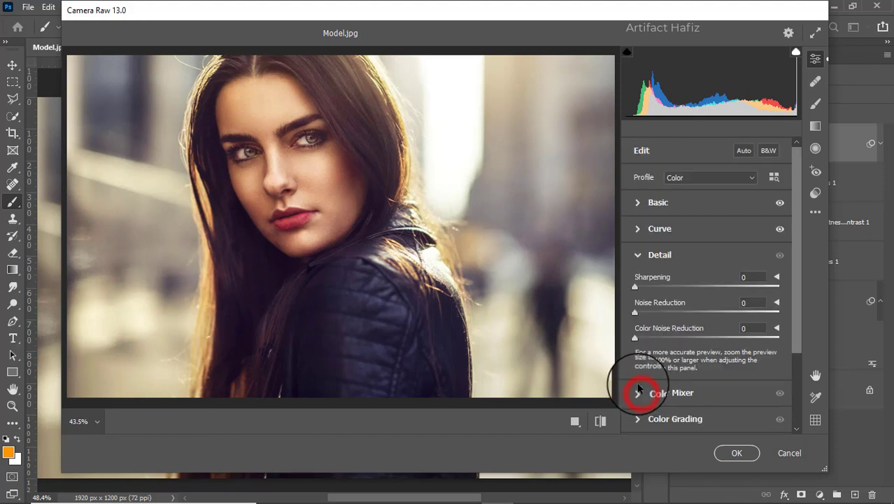
pyautogui.moveTo(635, 312); pyautogui.dragTo(655, 319)
pyautogui.moveTo(634, 286); pyautogui.dragTo(648, 288)
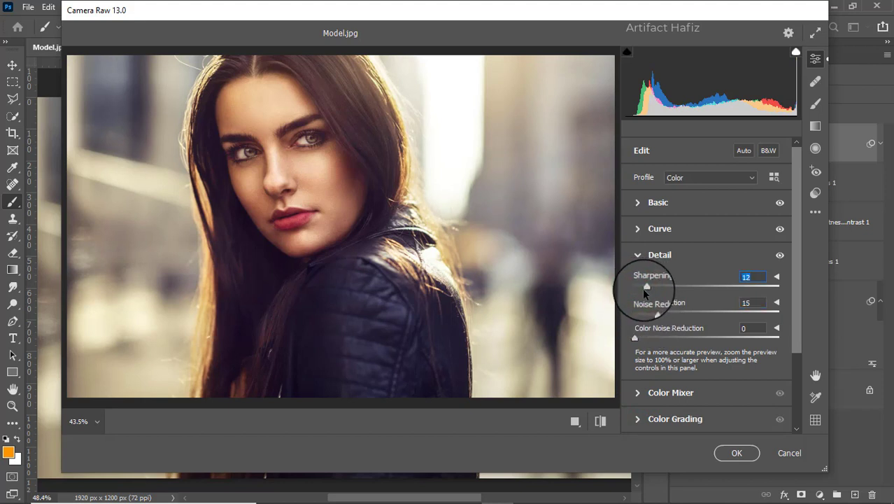
pyautogui.moveTo(635, 337); pyautogui.dragTo(649, 340)
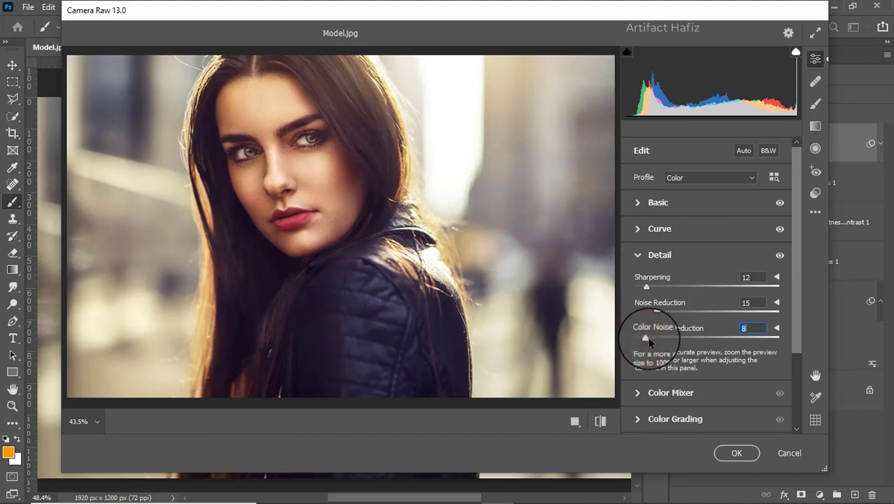
pyautogui.scroll(-1, 647, 341)
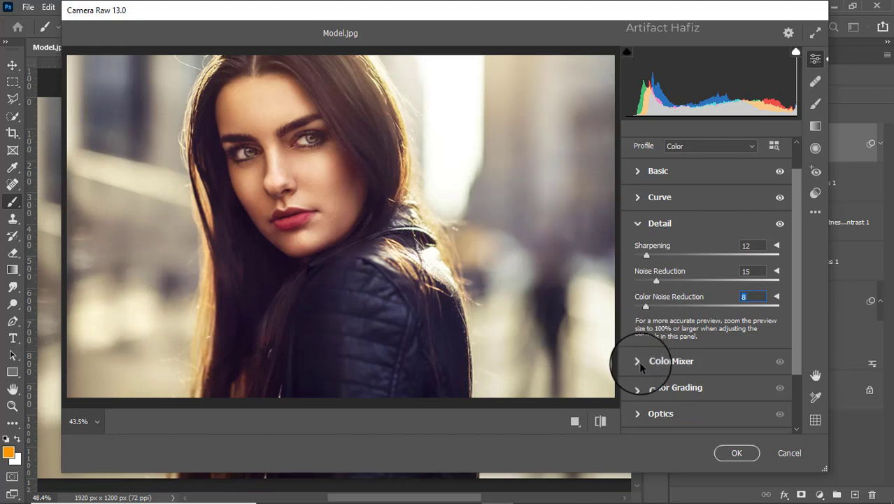
# - Set saturation Yellows +28, Greens +35, Aquas +14, Blues +21, then brighten those colours' luminance
pyautogui.click(638, 361)
pyautogui.click(678, 221)
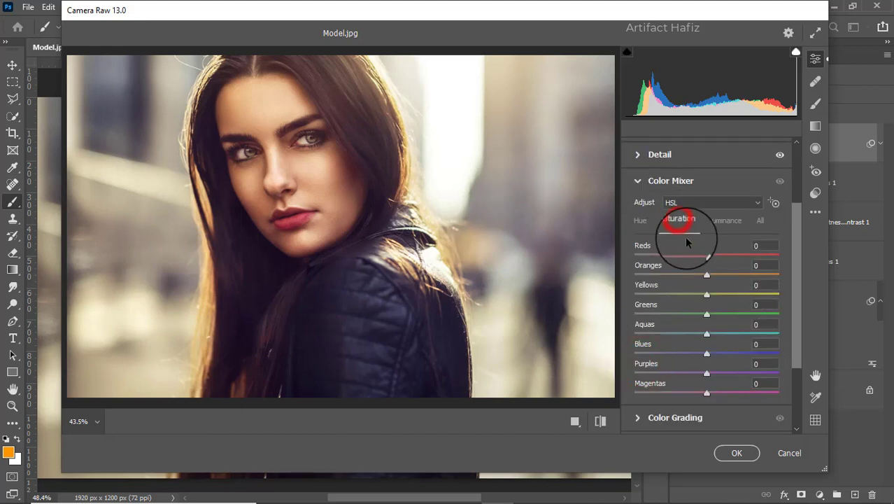
pyautogui.moveTo(706, 295)
pyautogui.mouseDown()
pyautogui.moveTo(618, 289)
pyautogui.moveTo(743, 298)
pyautogui.moveTo(728, 294)
pyautogui.mouseUp()
pyautogui.moveTo(704, 334); pyautogui.dragTo(731, 313)
pyautogui.moveTo(707, 356); pyautogui.dragTo(722, 354)
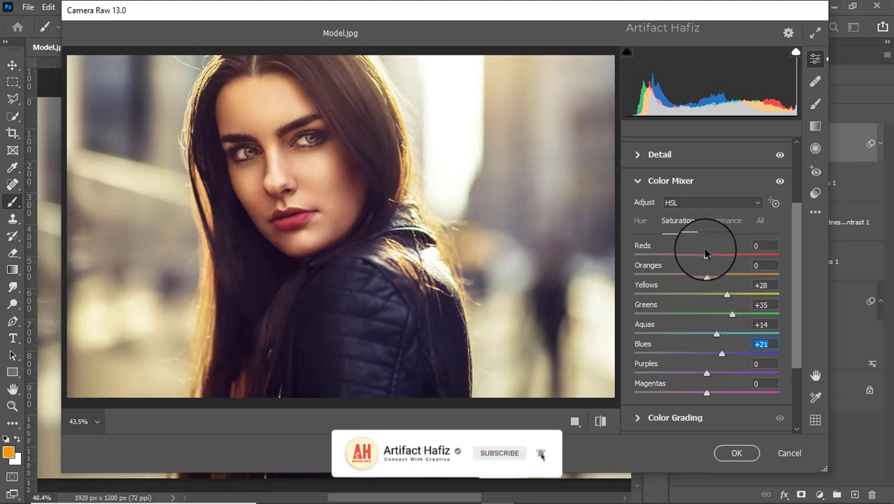
pyautogui.click(720, 220)
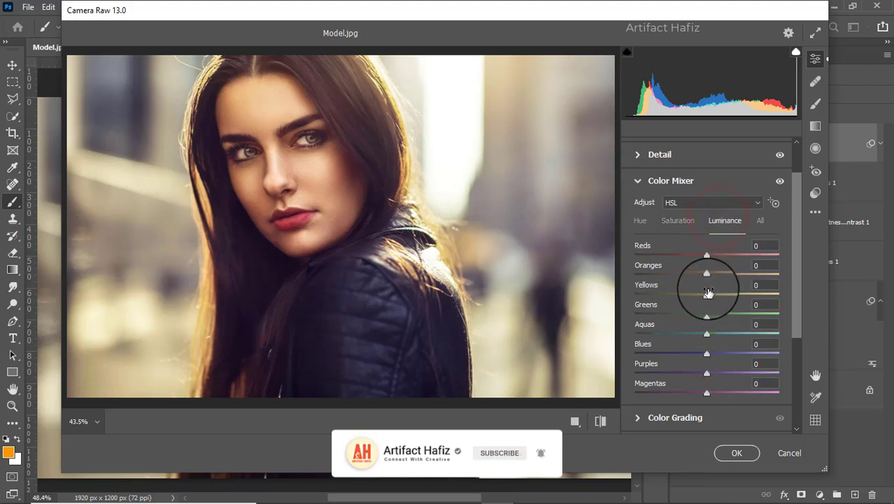
pyautogui.moveTo(706, 295)
pyautogui.mouseDown()
pyautogui.moveTo(717, 296)
pyautogui.moveTo(709, 336)
pyautogui.moveTo(720, 332)
pyautogui.moveTo(718, 354)
pyautogui.mouseUp()
# - Shift the Aquas hue to -95 and the Blues hue to -54
pyautogui.click(642, 221)
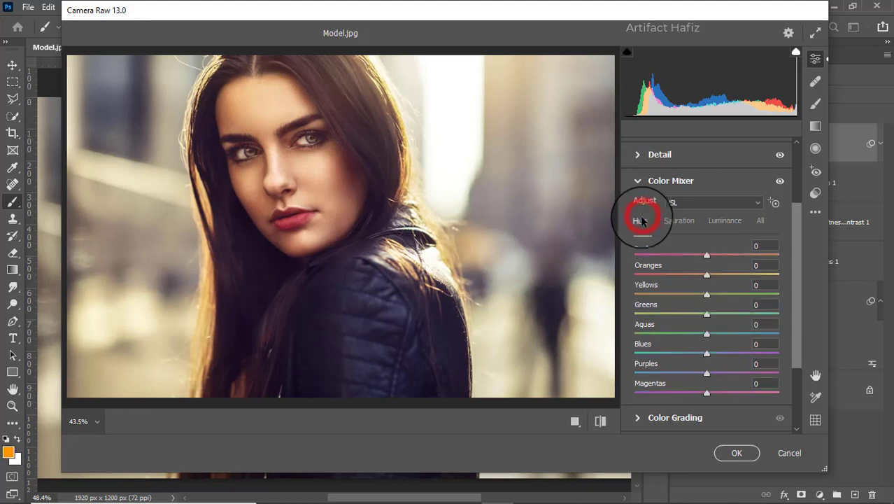
pyautogui.moveTo(707, 336); pyautogui.dragTo(638, 332)
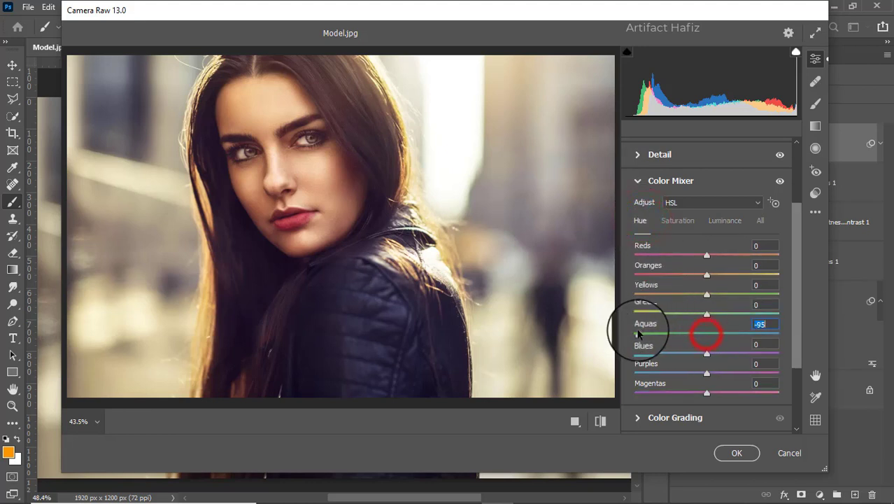
pyautogui.moveTo(707, 355)
pyautogui.mouseDown()
pyautogui.moveTo(644, 353)
pyautogui.moveTo(669, 355)
pyautogui.mouseUp()
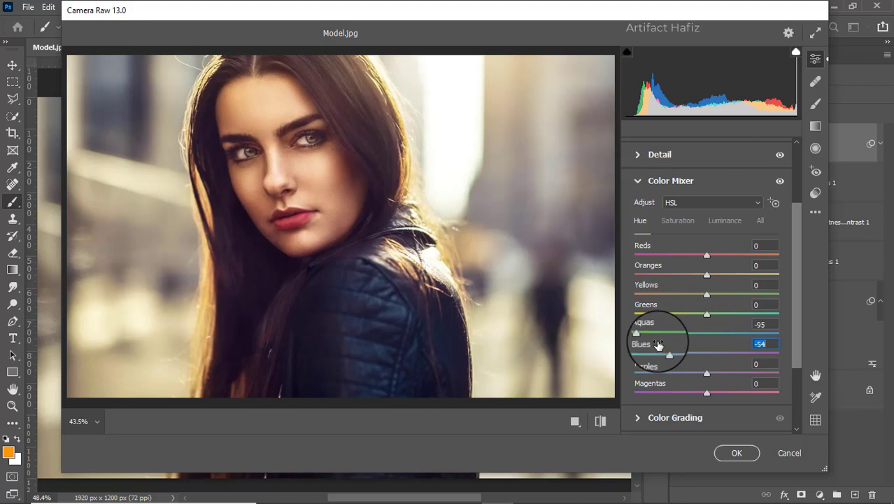
pyautogui.scroll(-1, 682, 323)
pyautogui.scroll(-1, 678, 319)
# - Tint the midtones slightly toward blue with the Color Grading Midtones wheel
pyautogui.scroll(-1, 665, 319)
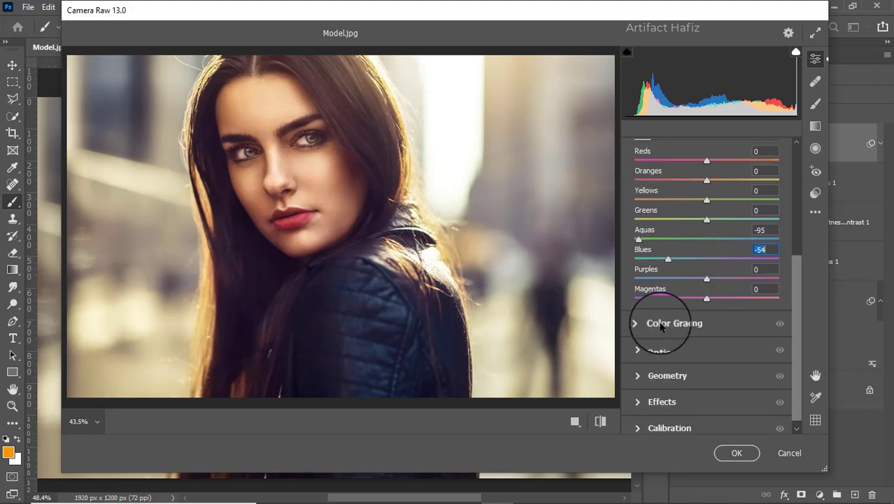
pyautogui.click(661, 326)
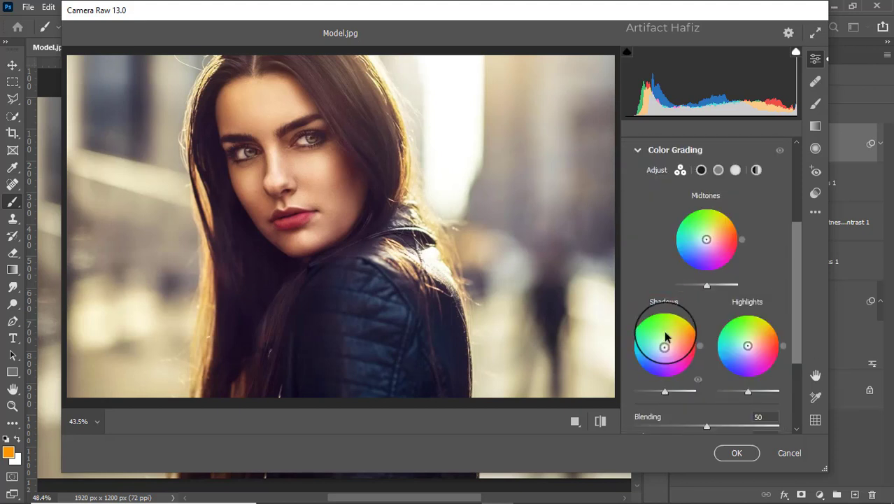
pyautogui.moveTo(708, 246)
pyautogui.mouseDown()
pyautogui.moveTo(660, 284)
pyautogui.moveTo(715, 290)
pyautogui.moveTo(654, 297)
pyautogui.moveTo(615, 282)
pyautogui.mouseUp()
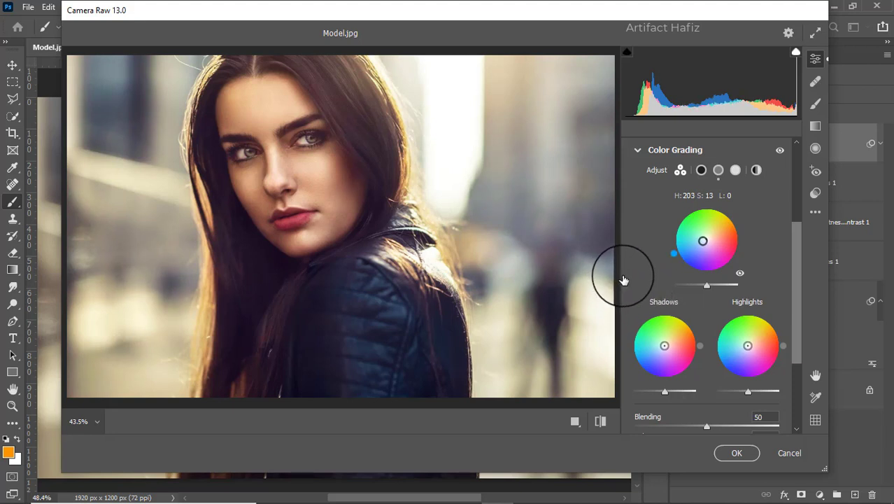
# - Add a Highlight Priority vignette of -12 in Effects to darken the edges
pyautogui.scroll(-2, 621, 273)
pyautogui.scroll(-2, 621, 273)
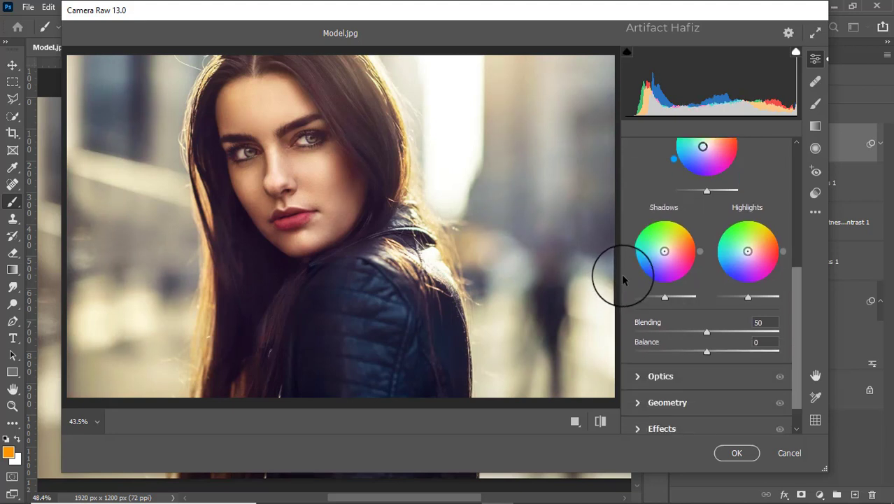
pyautogui.scroll(-1, 621, 272)
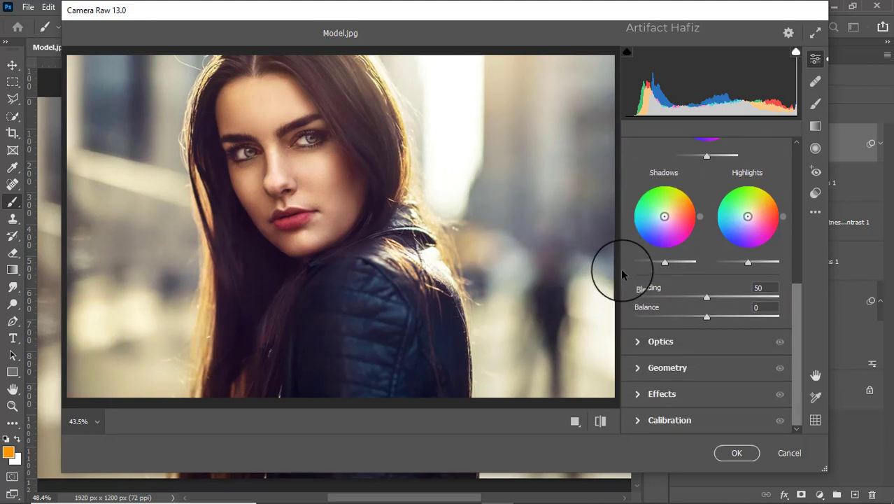
pyautogui.click(652, 396)
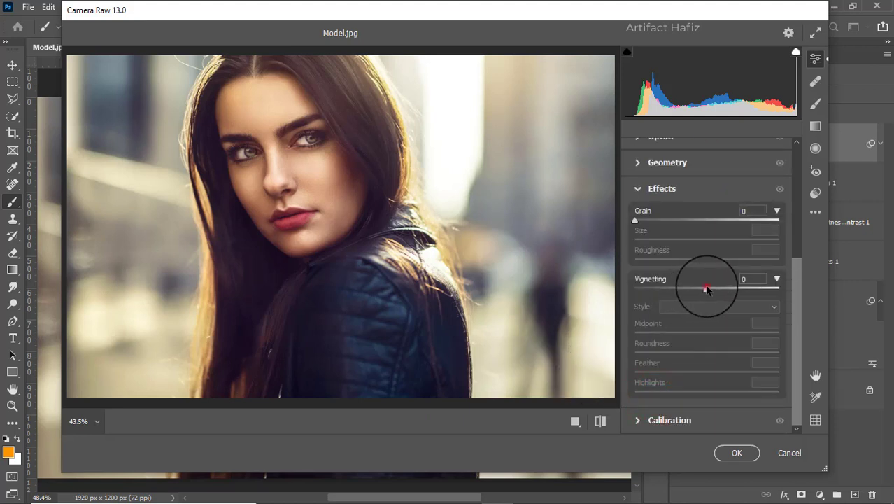
pyautogui.moveTo(706, 288); pyautogui.dragTo(700, 290)
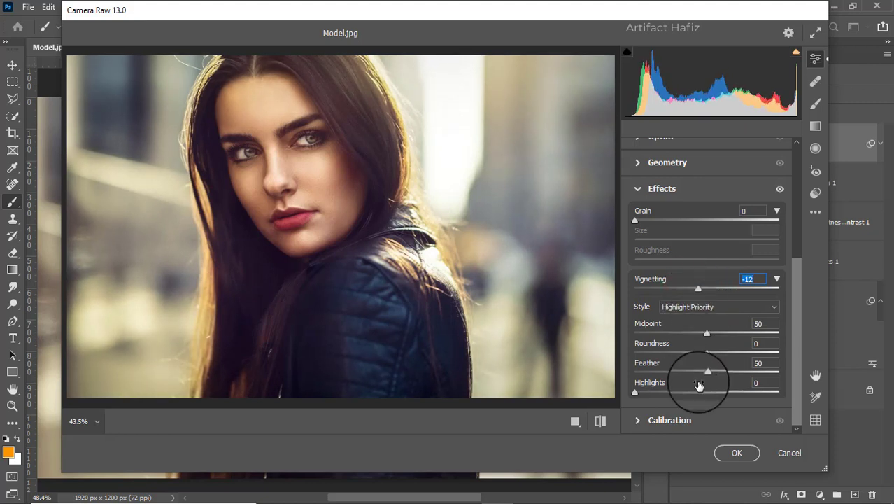
# - Tune Calibration to Red Hue -5, Green Saturation +3, Blue Saturation +10, then apply Camera Raw with OK
pyautogui.click(636, 420)
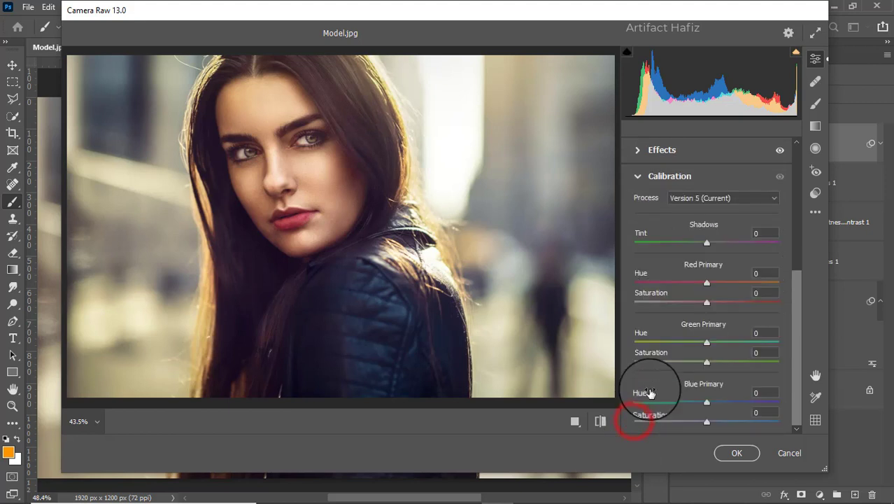
pyautogui.moveTo(706, 288)
pyautogui.mouseDown()
pyautogui.moveTo(713, 283)
pyautogui.moveTo(706, 305)
pyautogui.mouseUp()
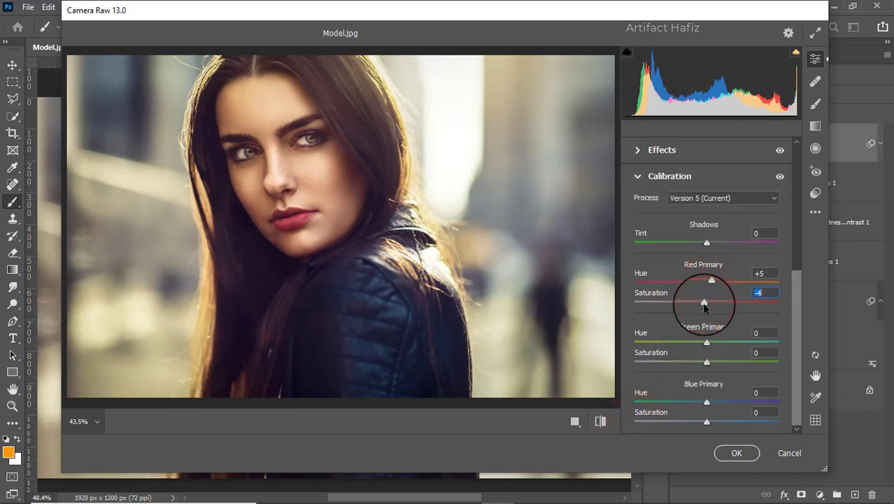
pyautogui.moveTo(707, 361); pyautogui.dragTo(710, 361)
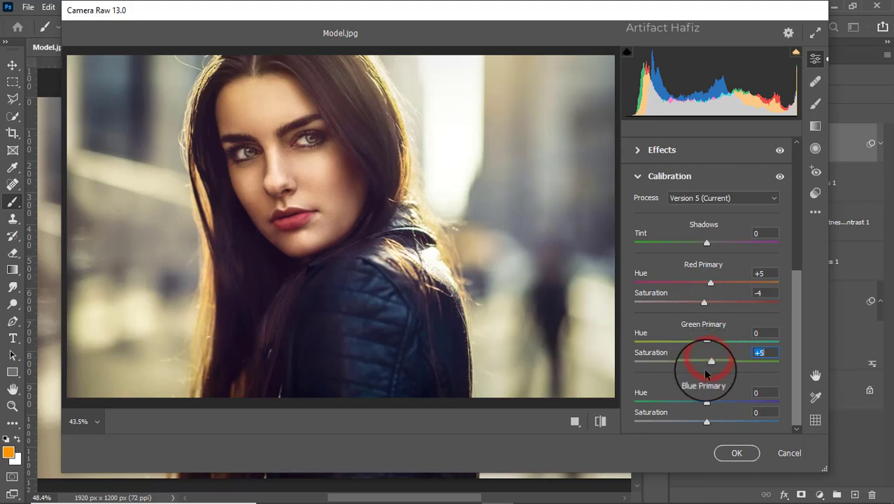
pyautogui.moveTo(706, 421); pyautogui.dragTo(709, 420)
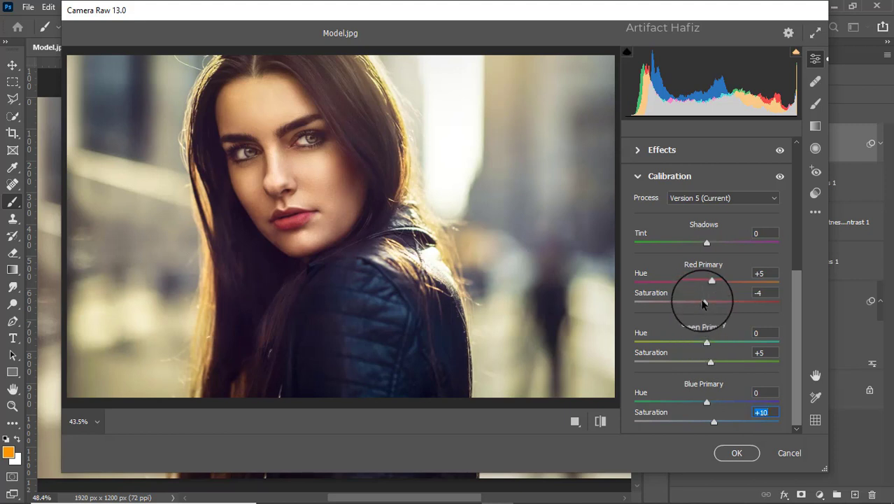
pyautogui.moveTo(704, 302); pyautogui.dragTo(706, 302)
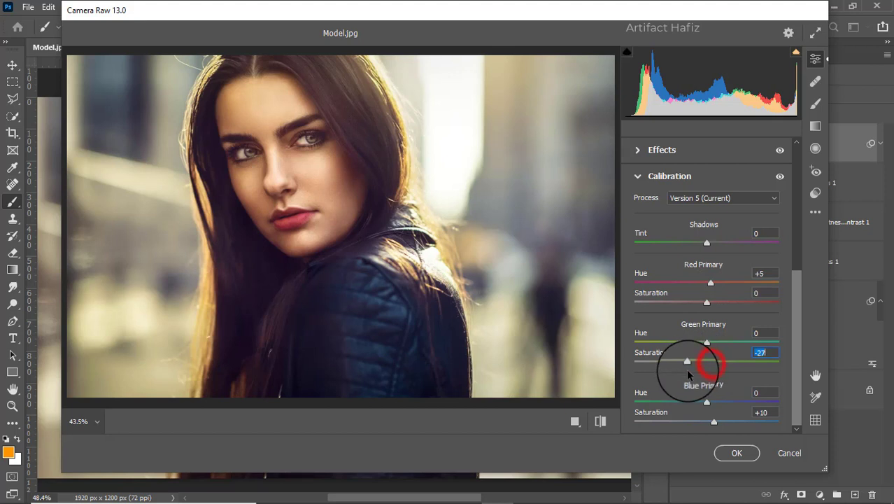
pyautogui.moveTo(688, 371)
pyautogui.mouseDown()
pyautogui.moveTo(662, 371)
pyautogui.moveTo(709, 371)
pyautogui.mouseUp()
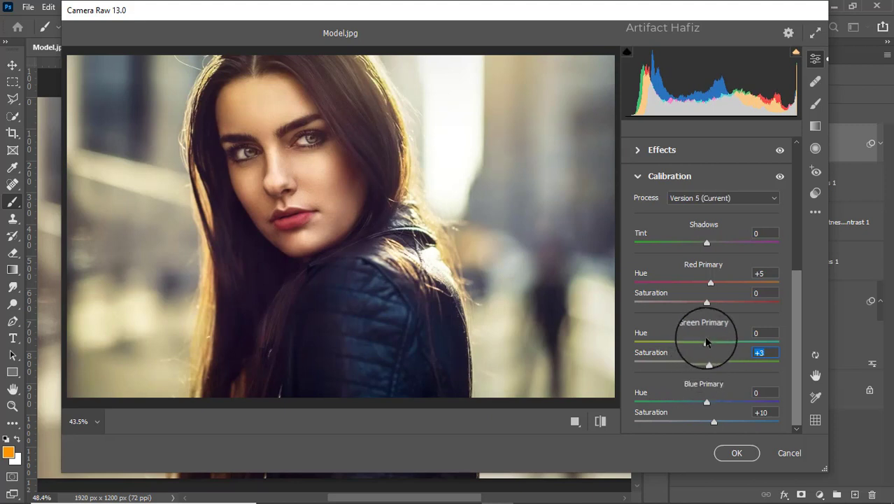
pyautogui.moveTo(697, 283); pyautogui.dragTo(692, 283)
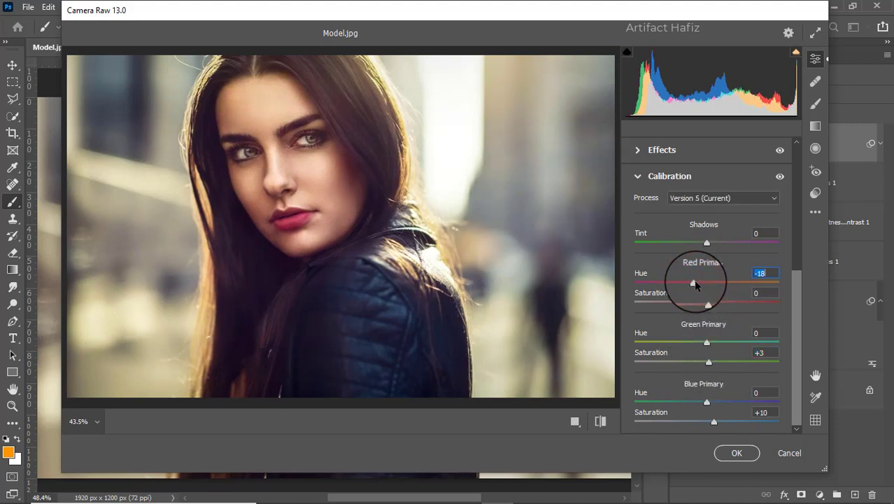
pyautogui.moveTo(693, 281); pyautogui.dragTo(703, 282)
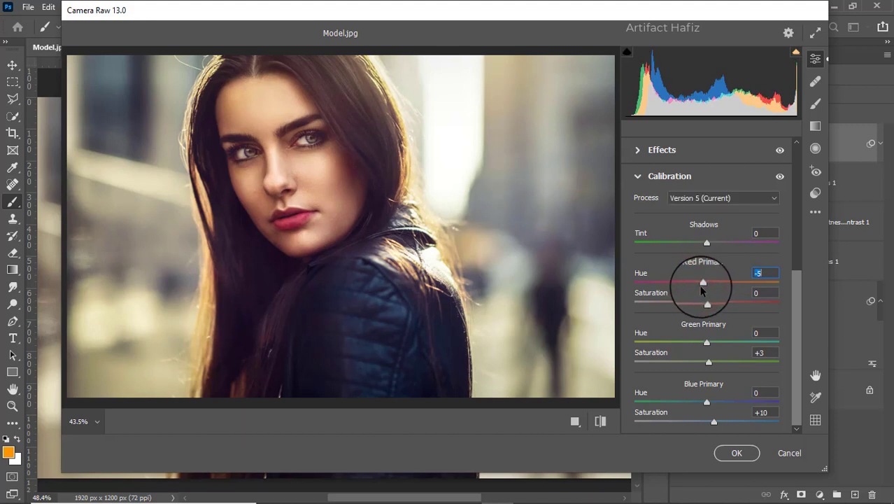
pyautogui.click(731, 451)
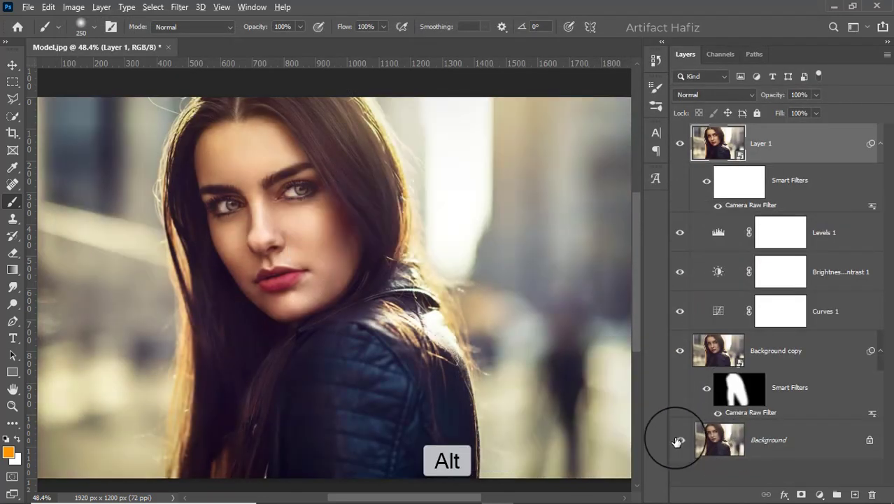
pyautogui.keyDown('alt'); pyautogui.click(678, 440); pyautogui.keyUp('alt')
pyautogui.keyDown('alt'); pyautogui.click(678, 441); pyautogui.keyUp('alt')
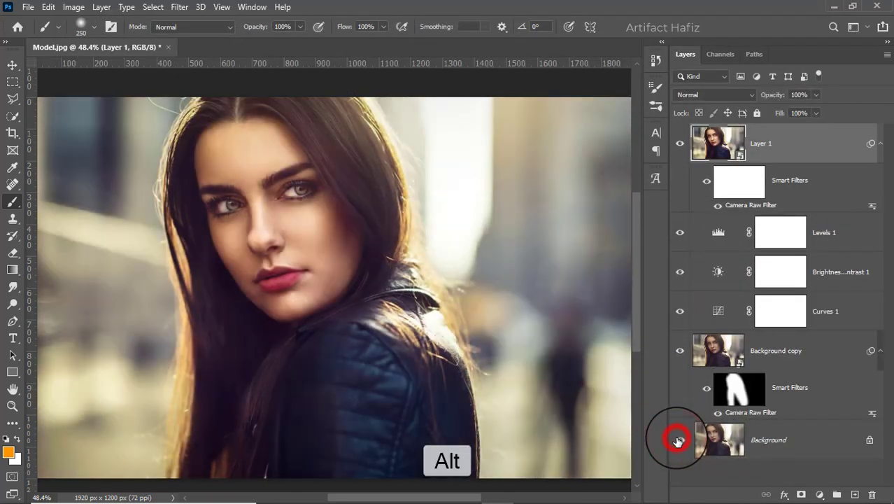
pyautogui.keyDown('alt'); pyautogui.click(678, 440); pyautogui.keyUp('alt')
pyautogui.keyDown('alt'); pyautogui.click(678, 440); pyautogui.keyUp('alt')
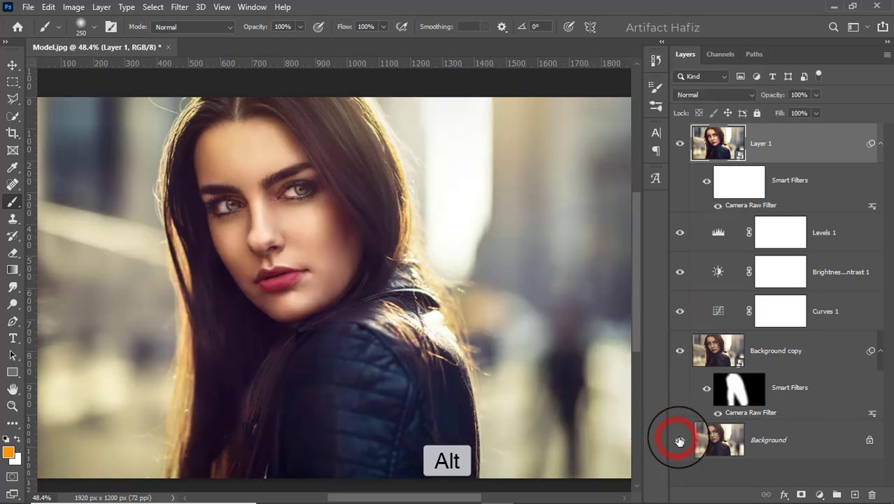